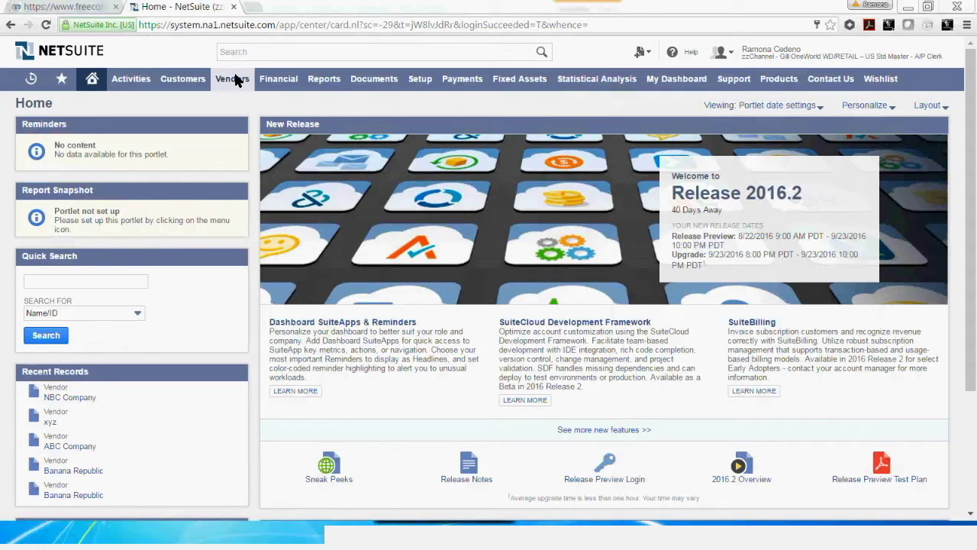
Open a blank Vendor record form via Lists > Vendors > New.
mouse_move(233, 79)
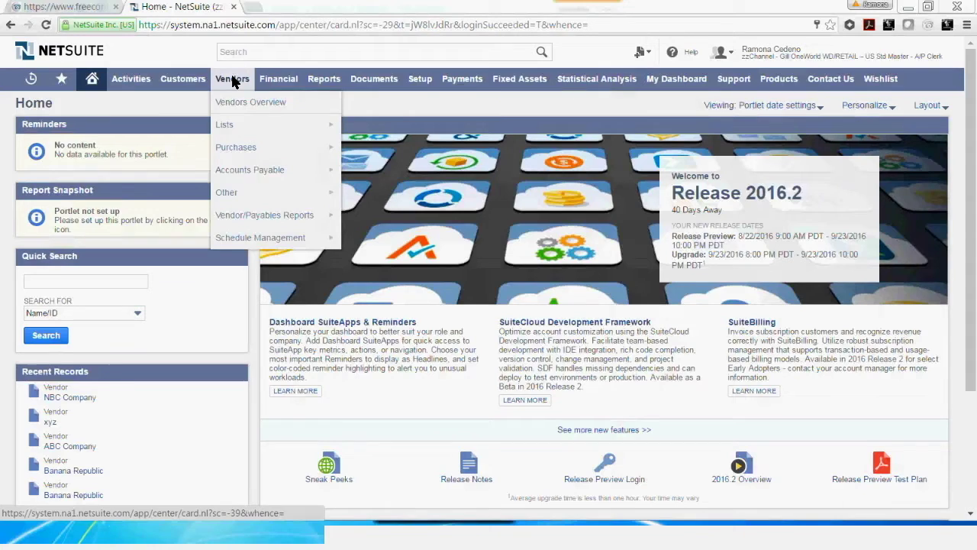
mouse_move(293, 130)
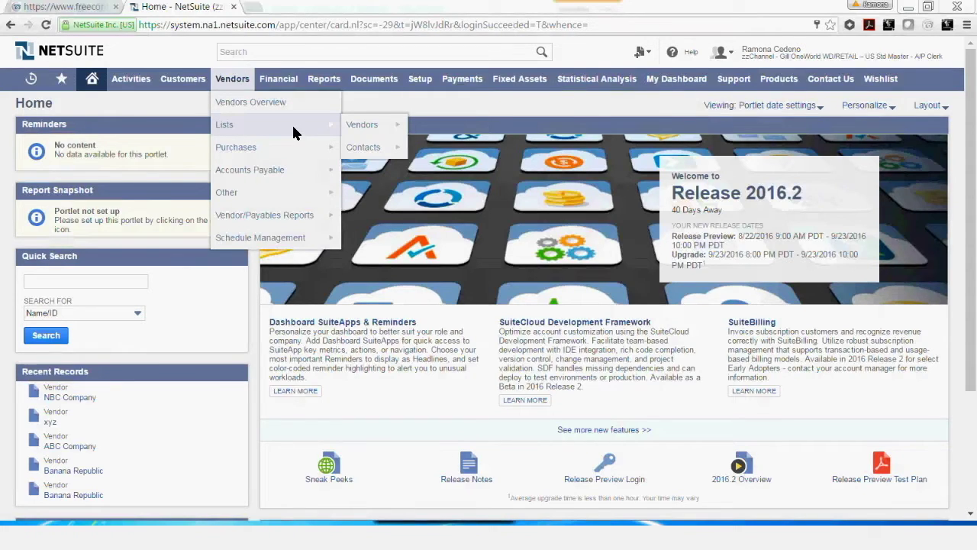
mouse_move(364, 125)
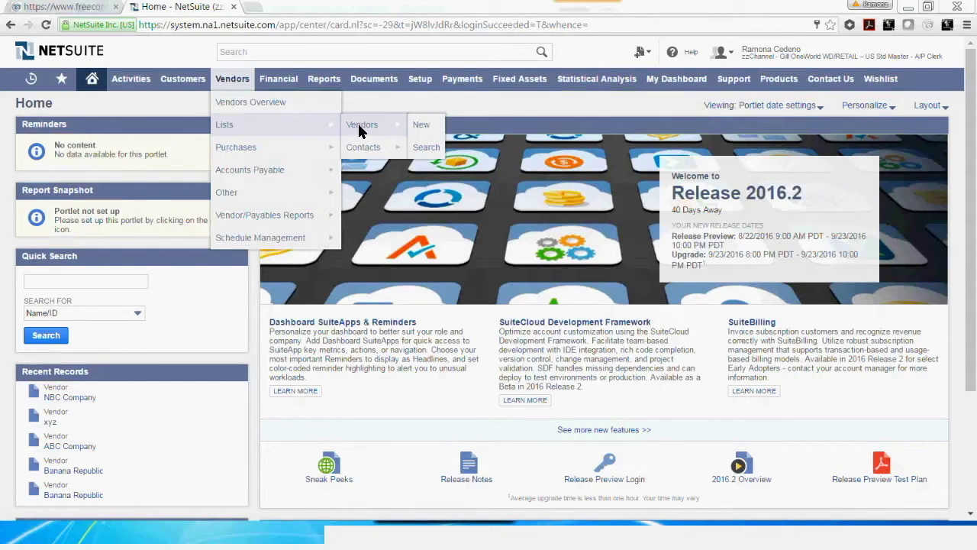
left_click(418, 126)
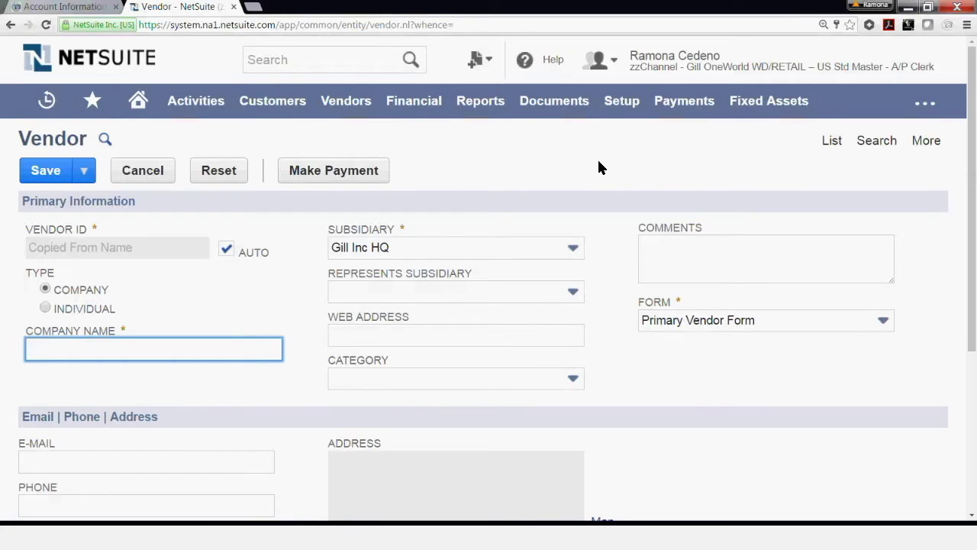
Set the vendor type to Company and enter the company name NBC Company.
left_click(45, 308)
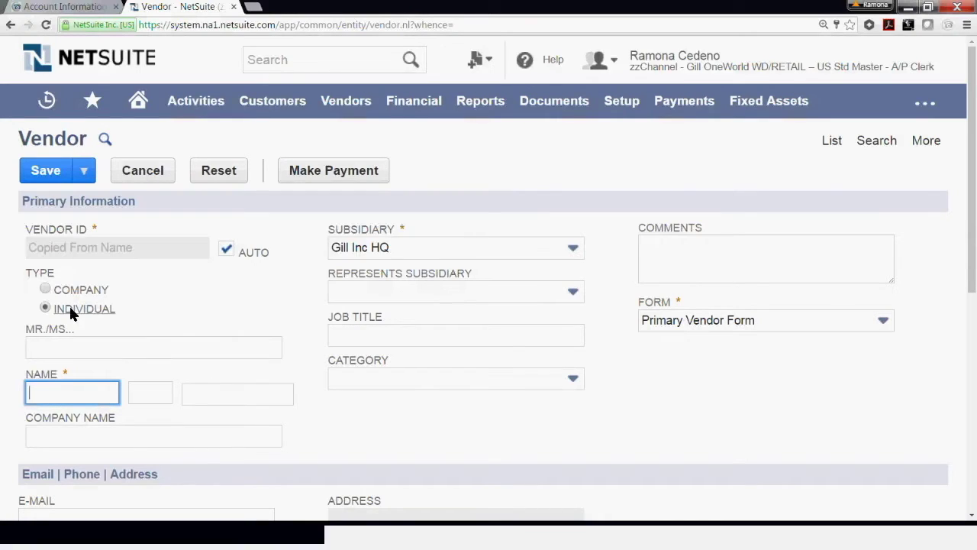
left_click(50, 284)
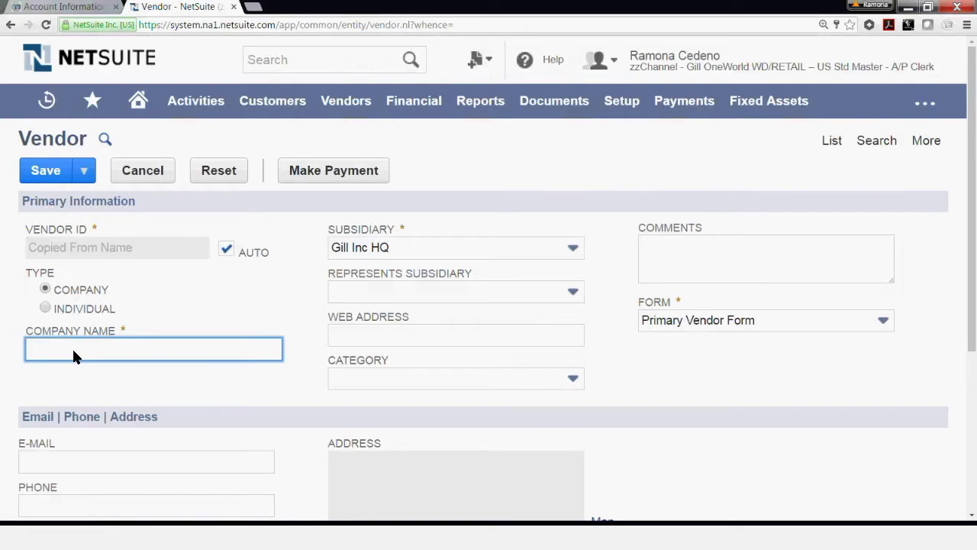
type("NBC Company")
key("Tab")
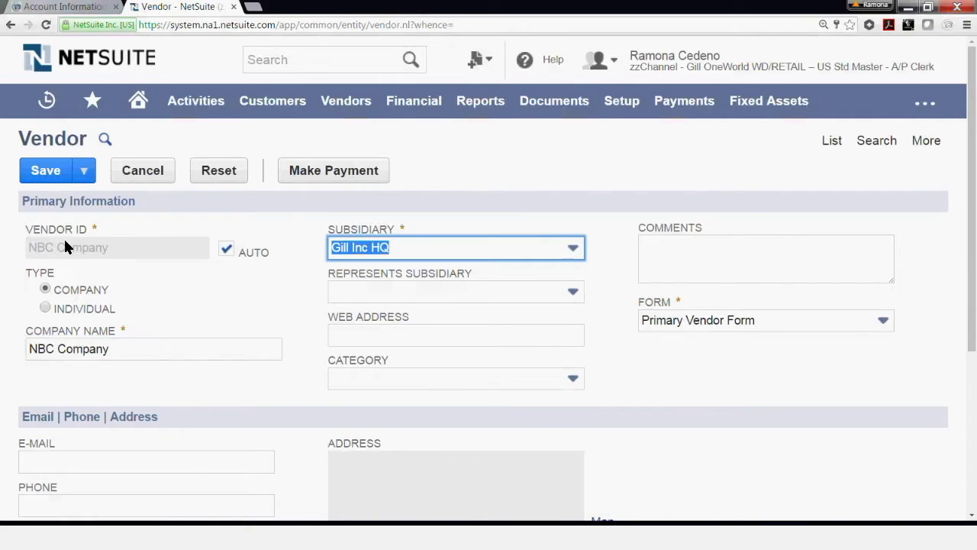
Keep the automatic Vendor ID on and Gill Inc HQ as the subsidiary.
left_click(226, 251)
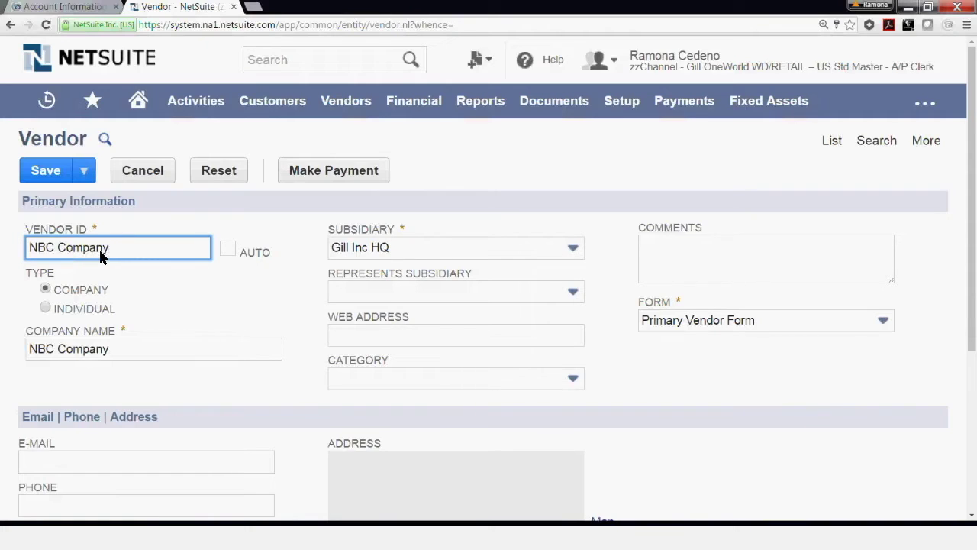
left_click(227, 248)
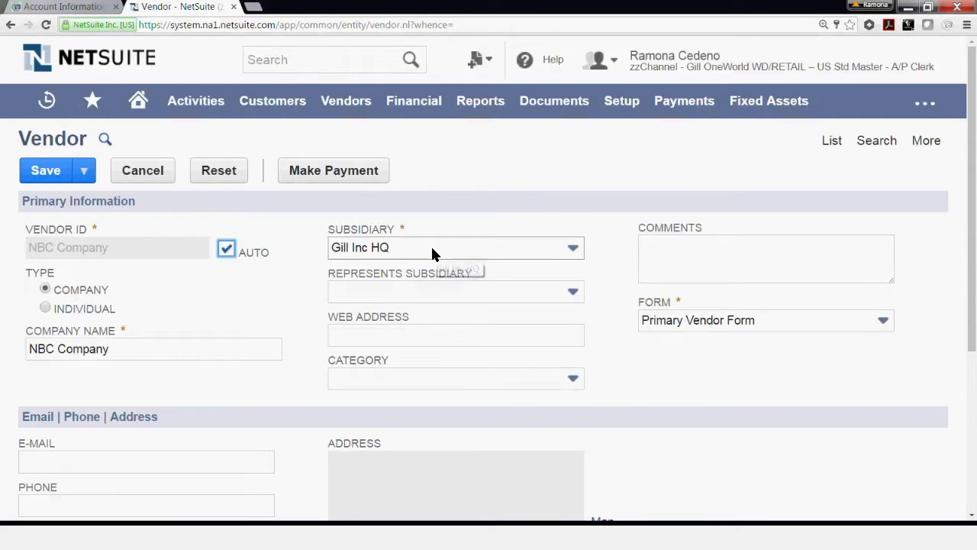
left_click(391, 249)
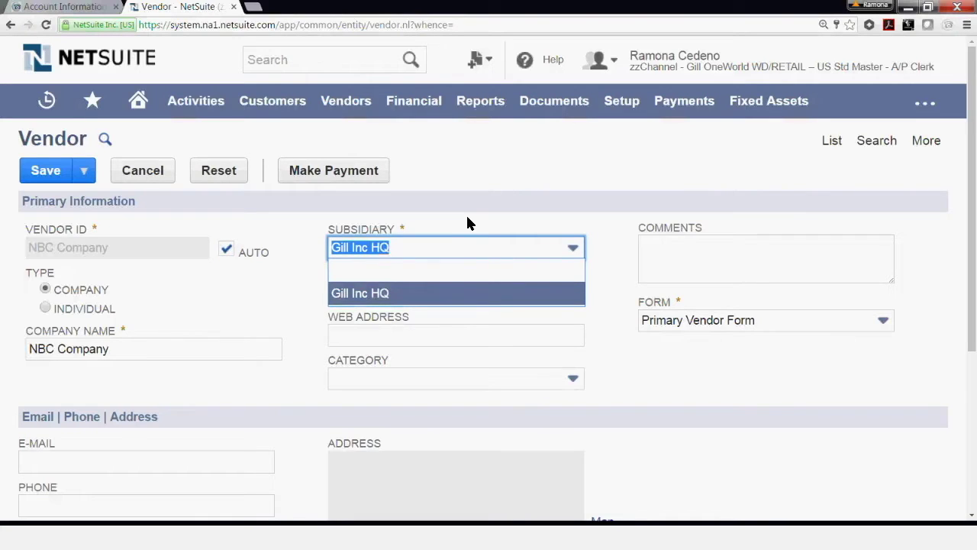
left_click(466, 221)
left_click(741, 256)
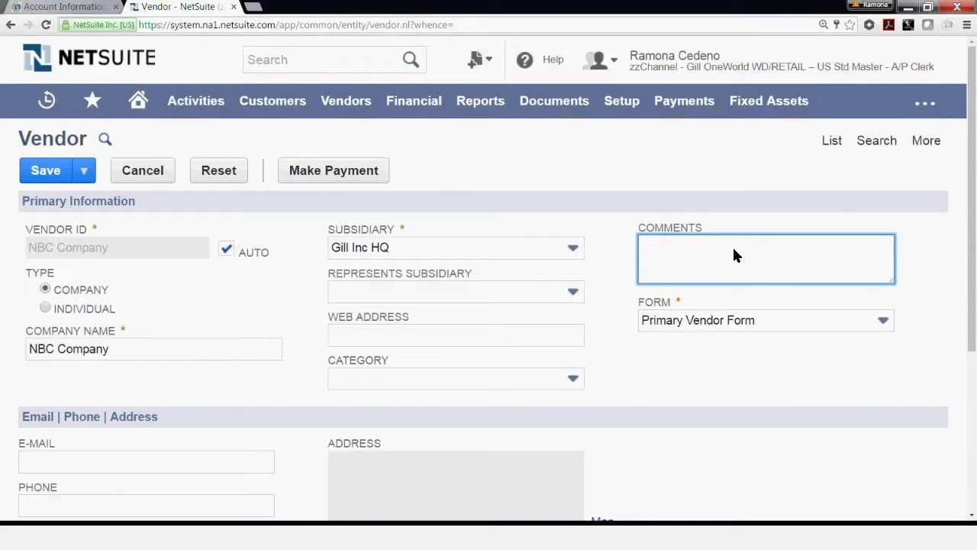
Add the comment 'ACH only', keeping Primary Vendor Form and leaving the category blank.
type("ACH only")
left_click(378, 337)
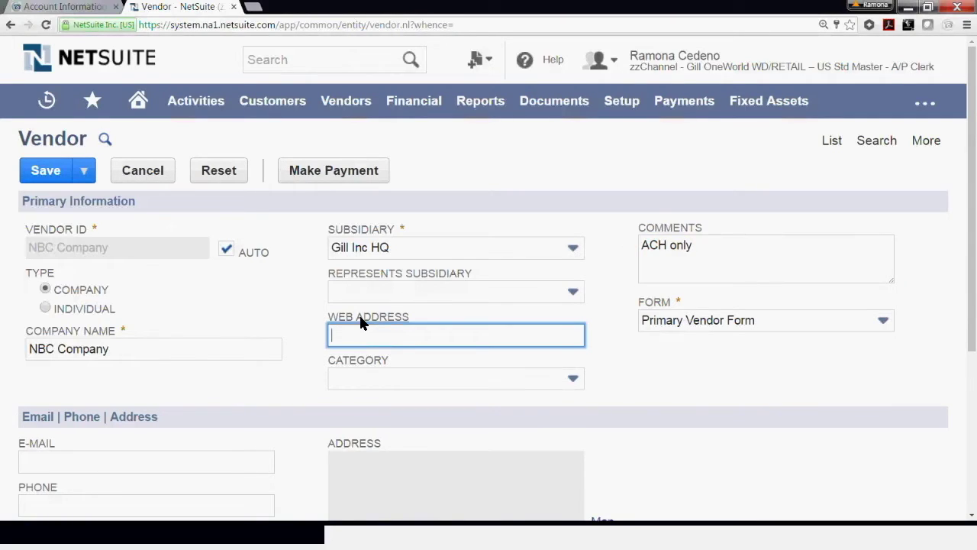
left_click(682, 320)
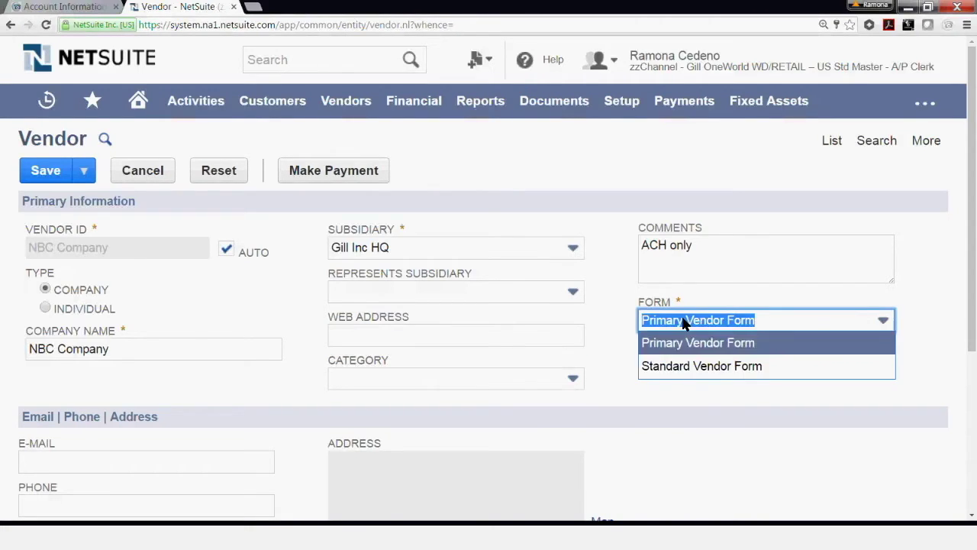
left_click(683, 322)
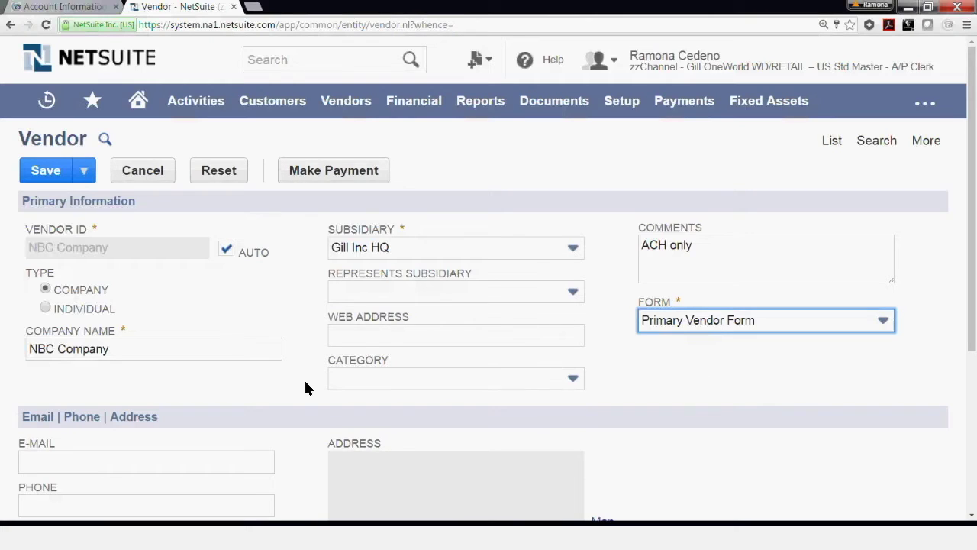
left_click(379, 380)
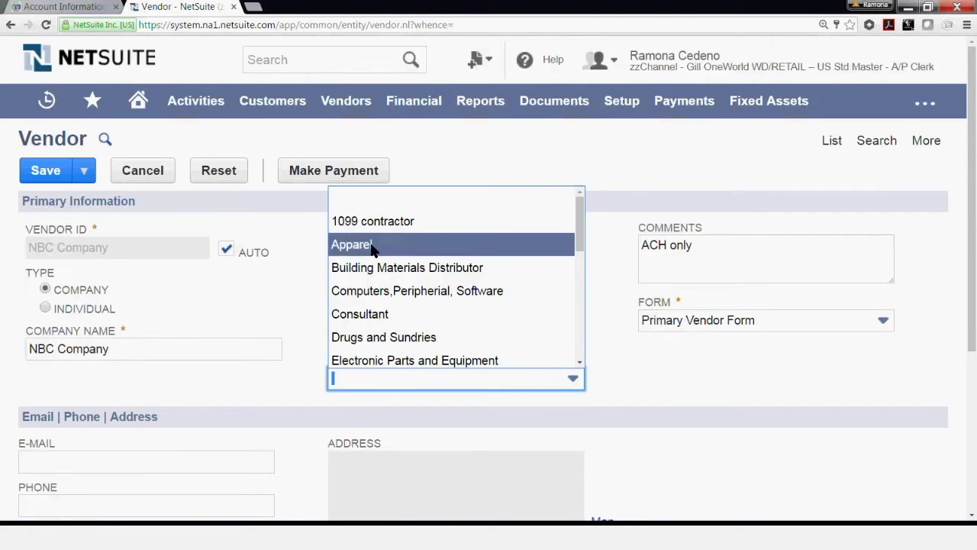
left_click(190, 393)
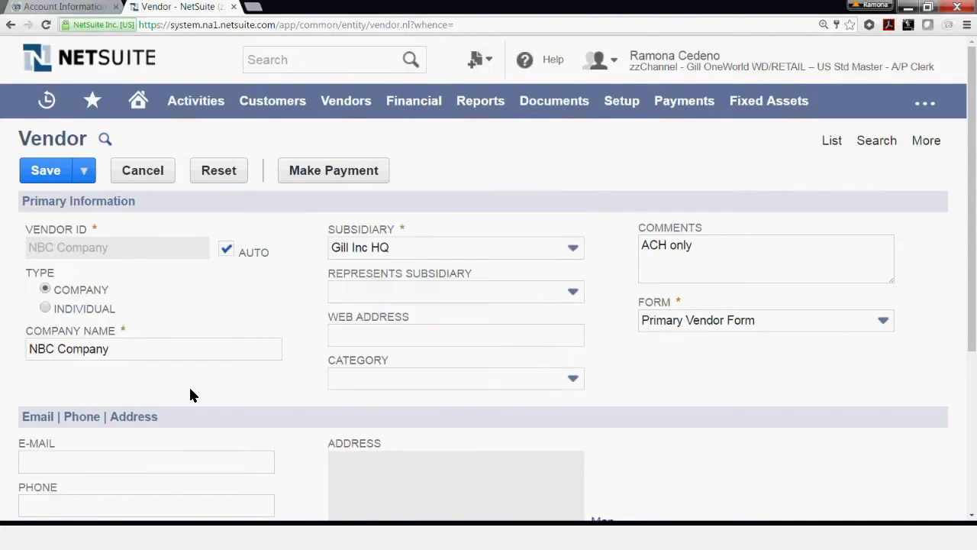
Enter the vendor's contact e-mail address and phone number.
scroll(83, 406, "down", 3)
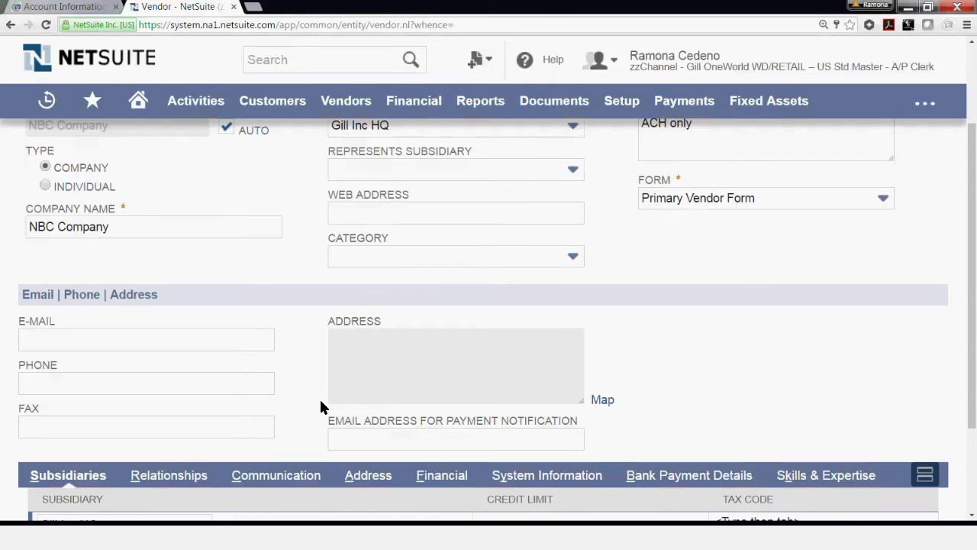
left_click(31, 335)
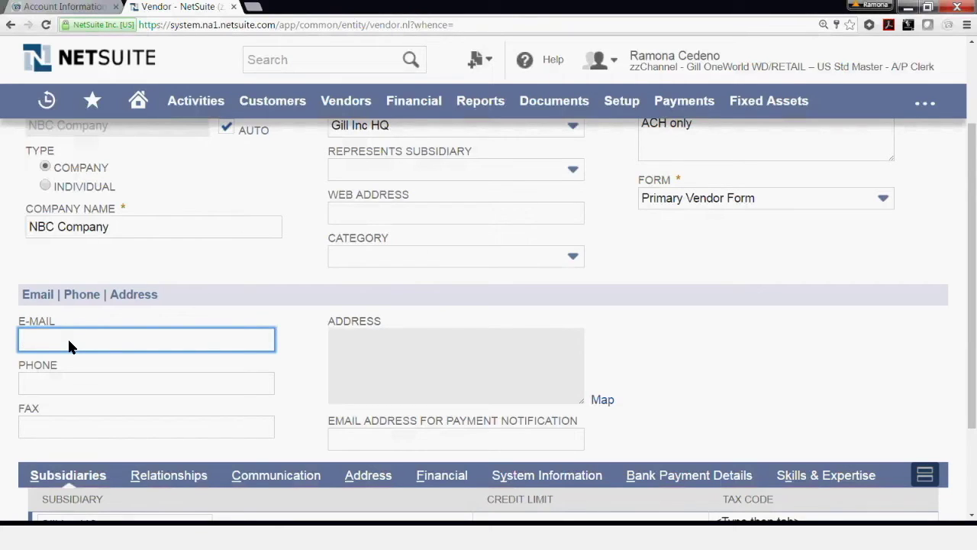
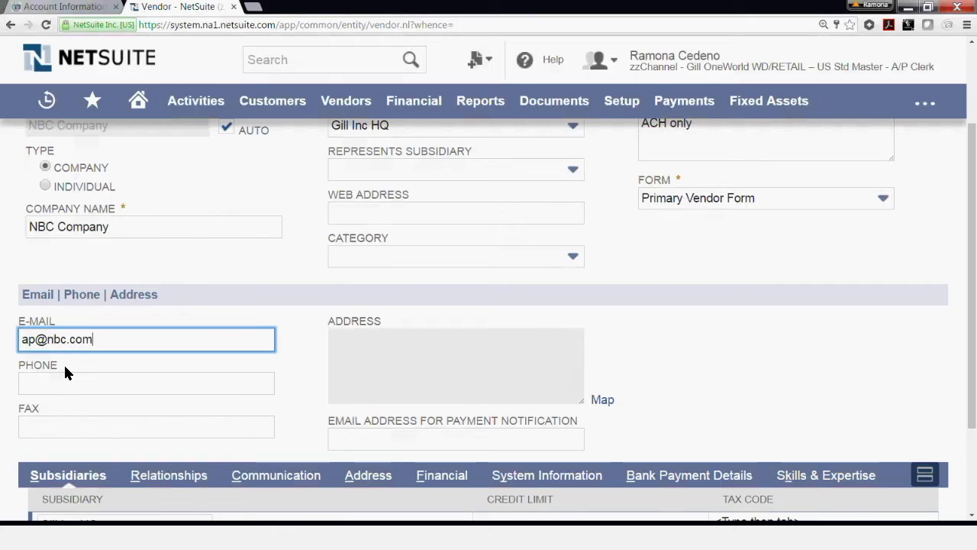
left_click(54, 382)
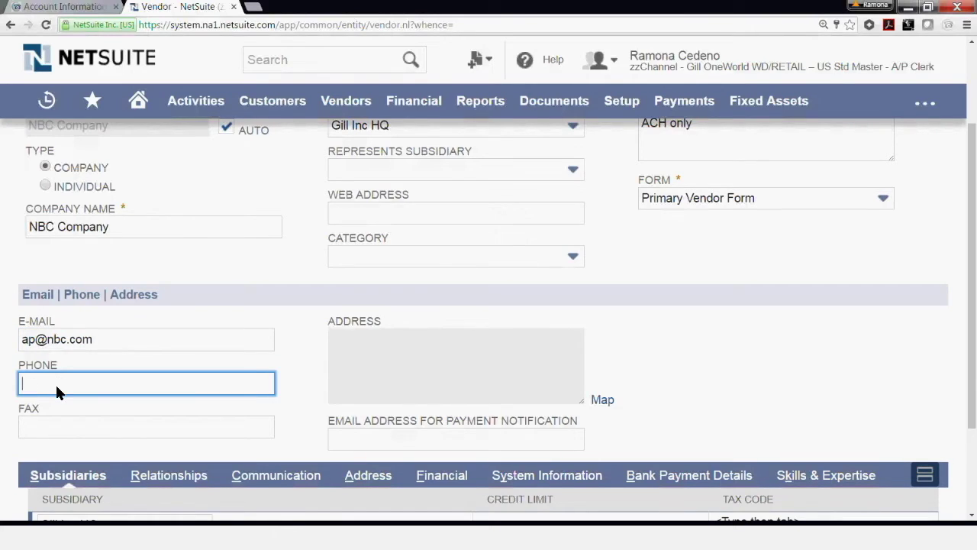
type("111-111-1111")
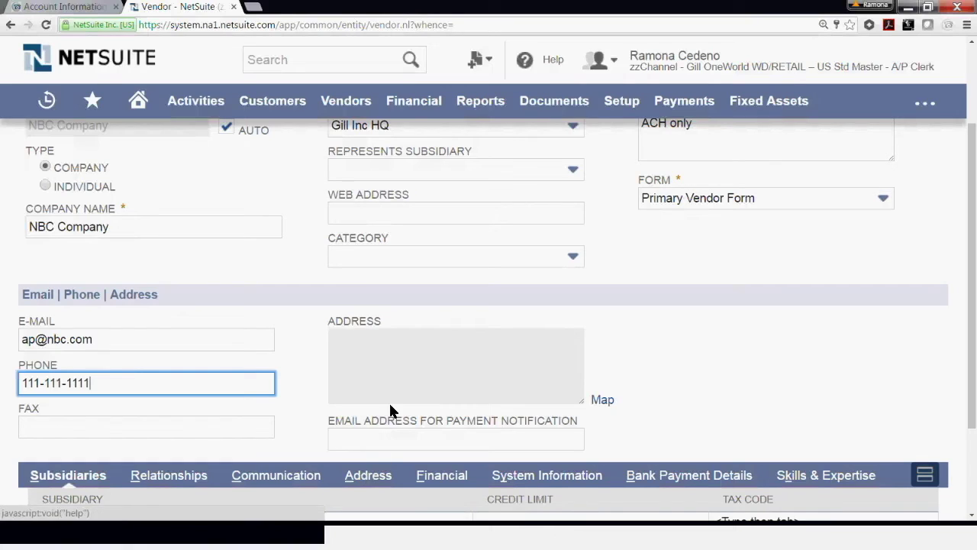
Copy the vendor's e-mail into the Email Address for Payment Notification field.
left_click(376, 435)
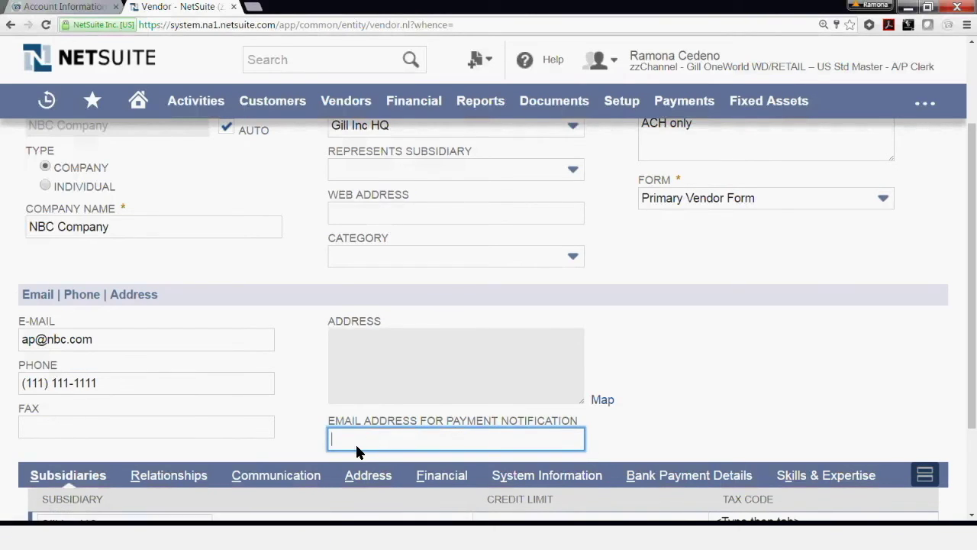
triple_click(110, 341)
key("ctrl+c")
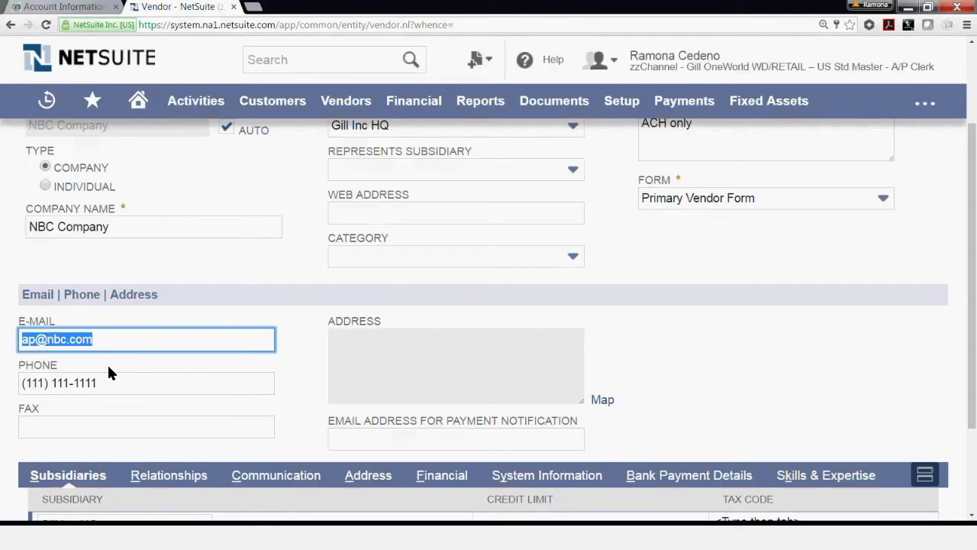
left_click(351, 435)
key("ctrl+v")
left_click(711, 420)
scroll(702, 422, "down", 1)
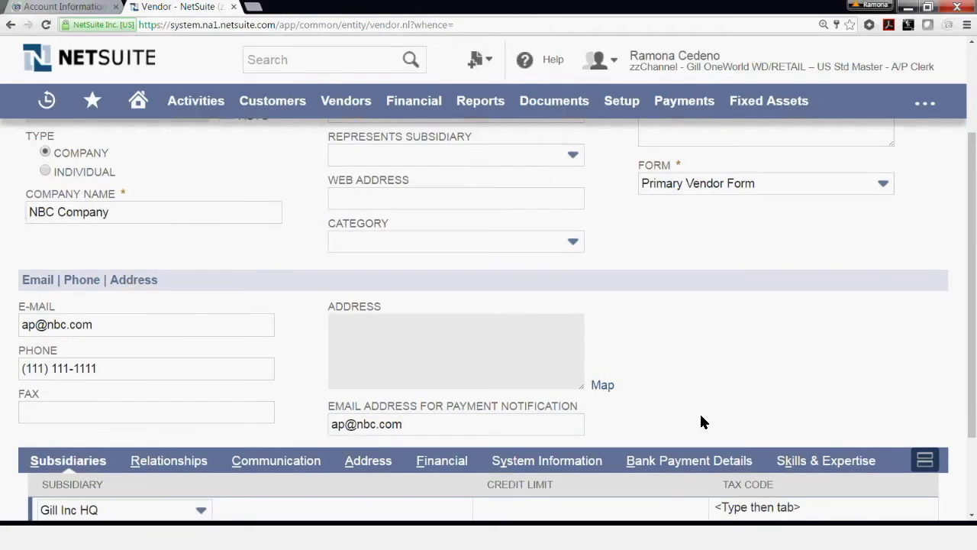
scroll(700, 422, "down", 3)
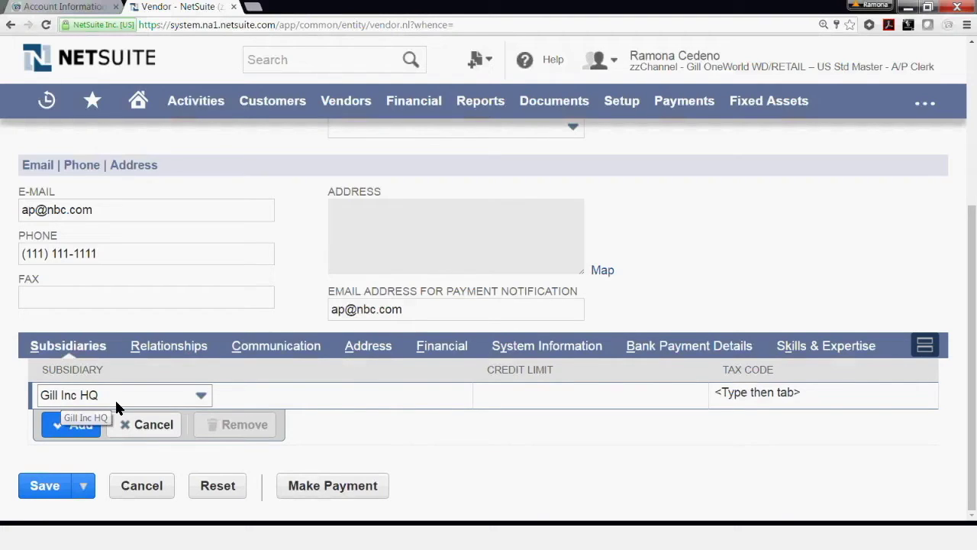
Confirm the Gill Inc HQ subsidiary row in the vendor's subsidiary list.
left_click(68, 424)
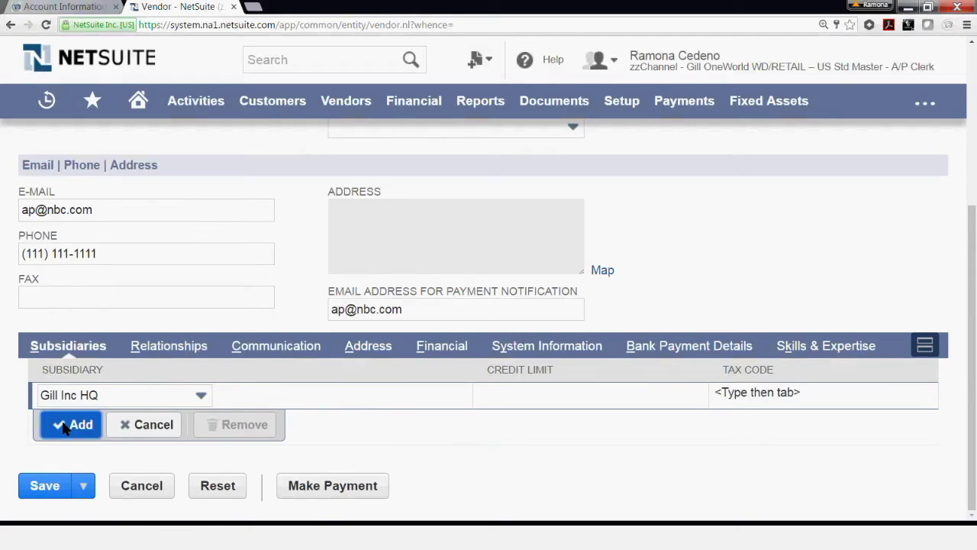
scroll(114, 412, "down", 1)
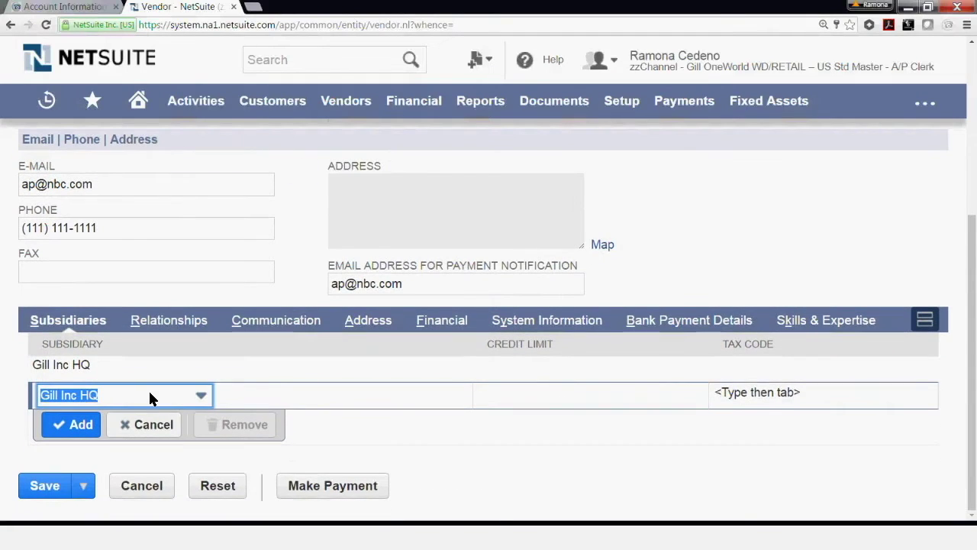
left_click(149, 396)
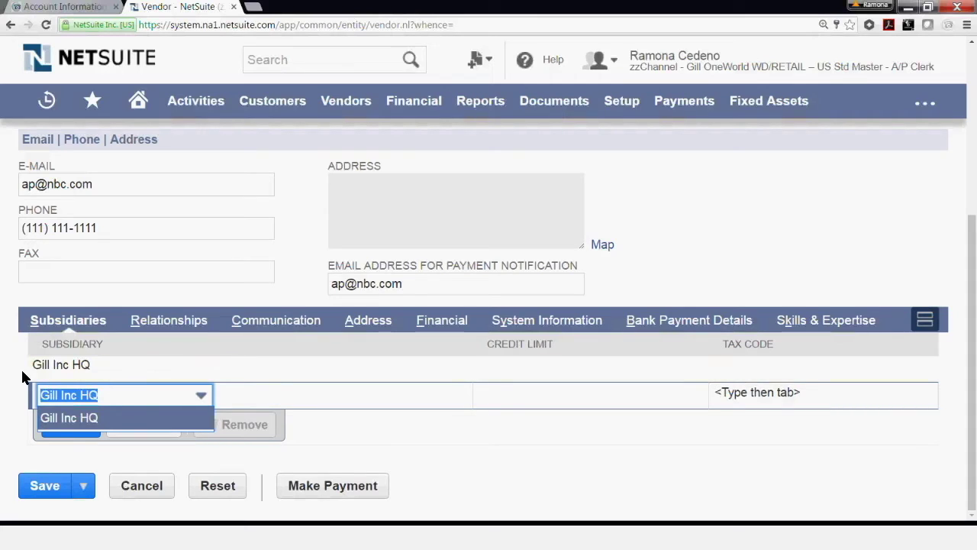
left_click(27, 375)
left_click(130, 365)
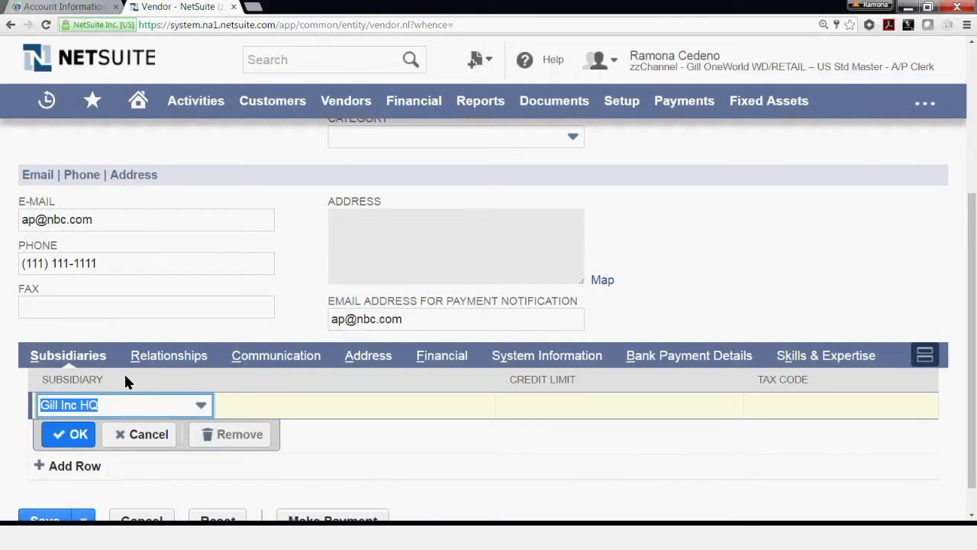
left_click(153, 356)
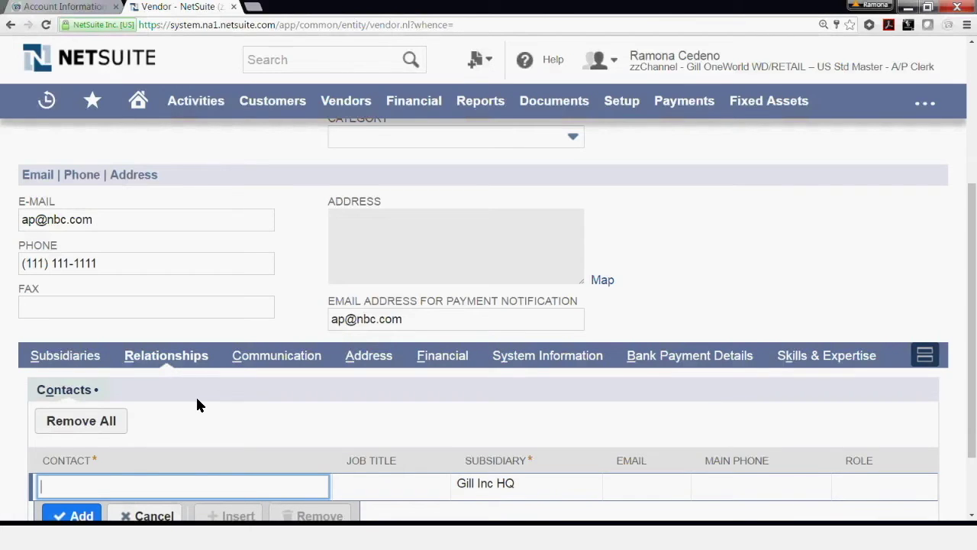
scroll(197, 405, "down", 1)
Add the contact's name with job title CFO at Gill Inc HQ, then show Communication records.
left_click(152, 421)
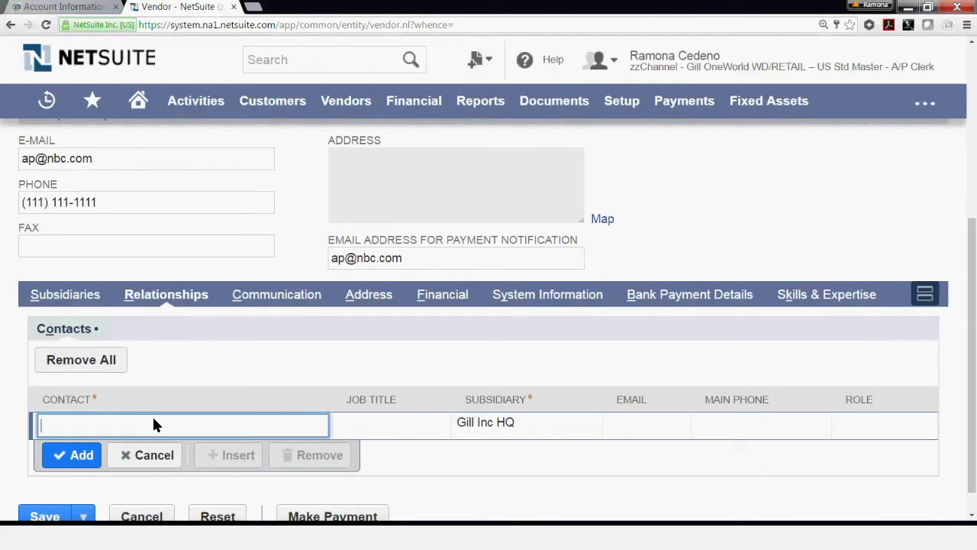
type("M")
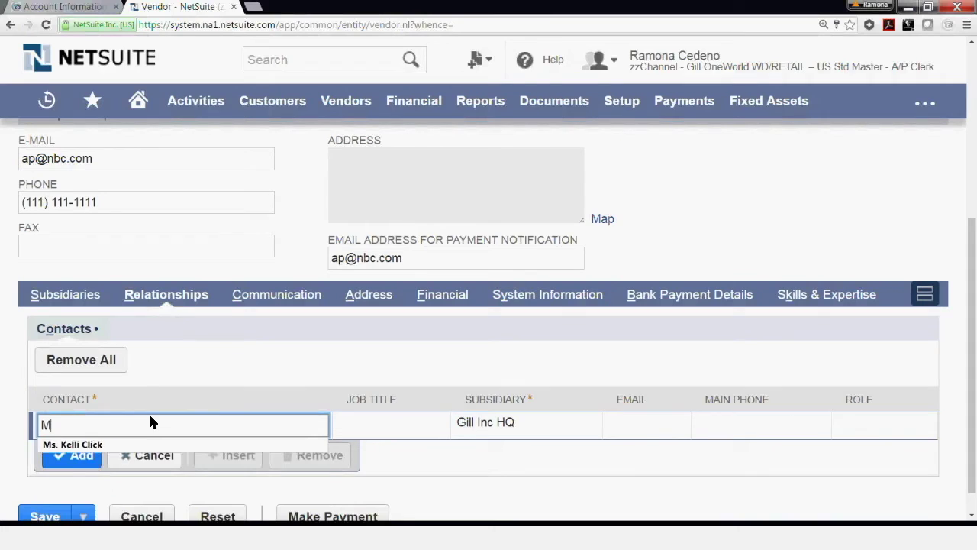
type("r. Joe")
type("Smith")
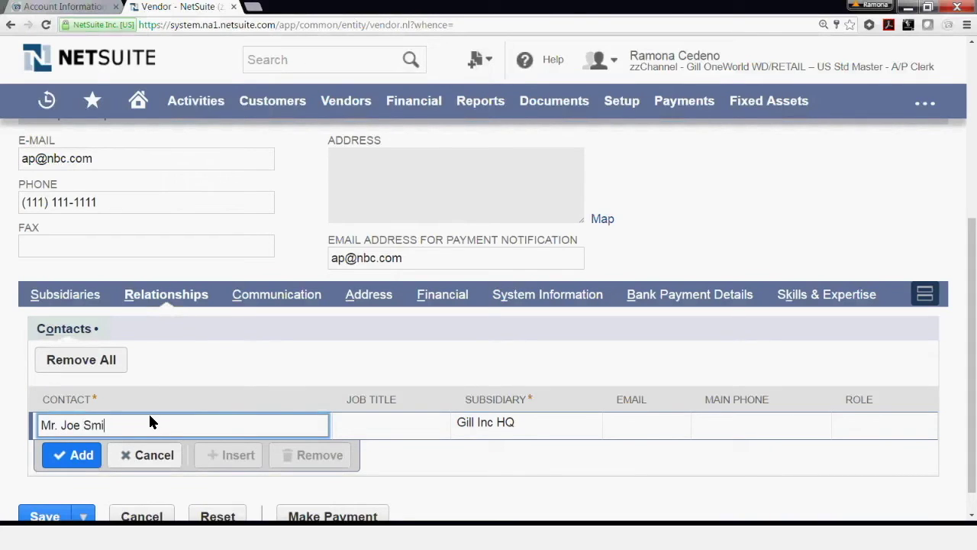
key("Tab")
type("CR")
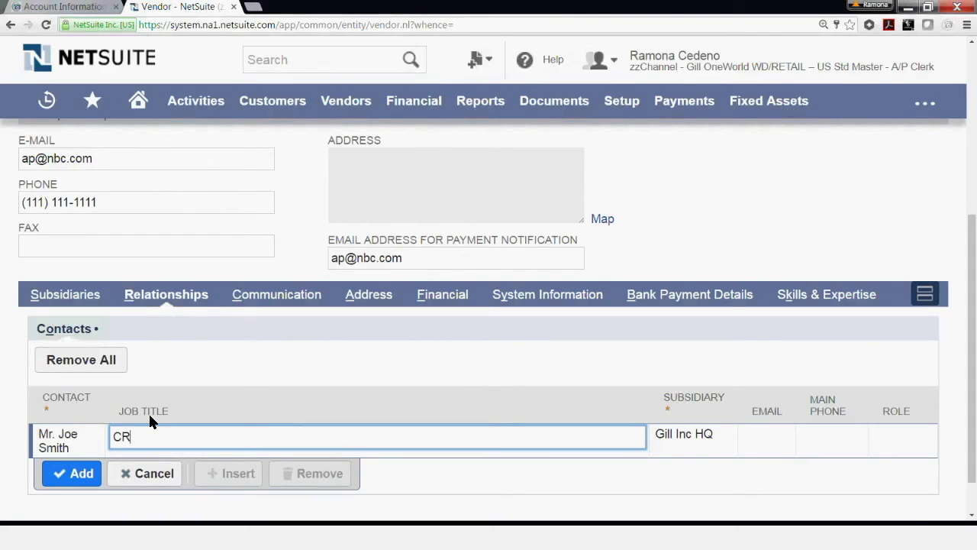
key("BackSpace")
type("FO")
key("Tab")
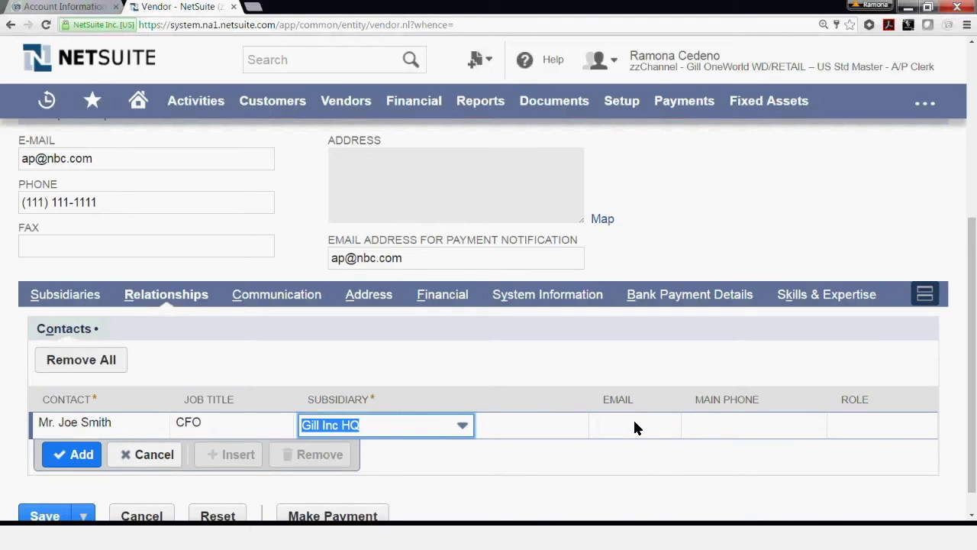
key("Tab")
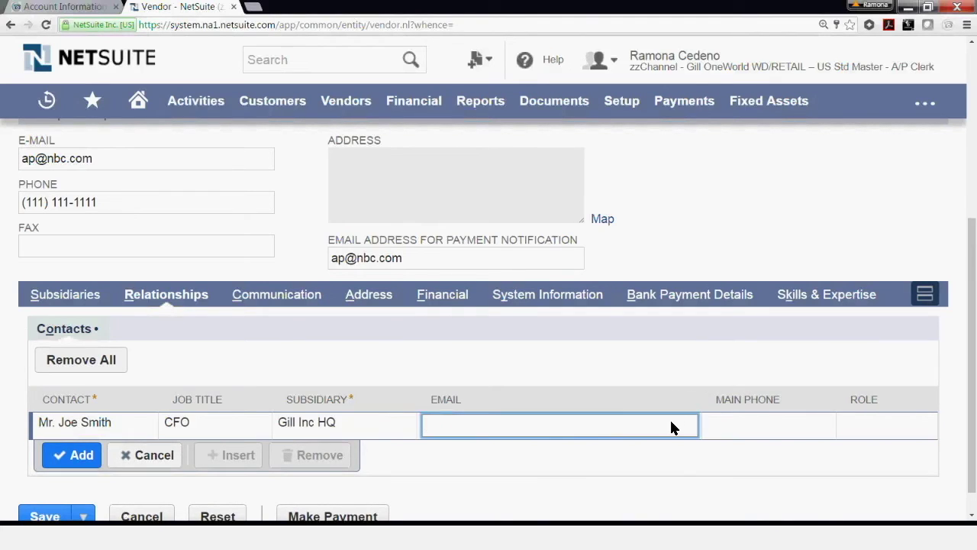
left_click(778, 417)
left_click(873, 415)
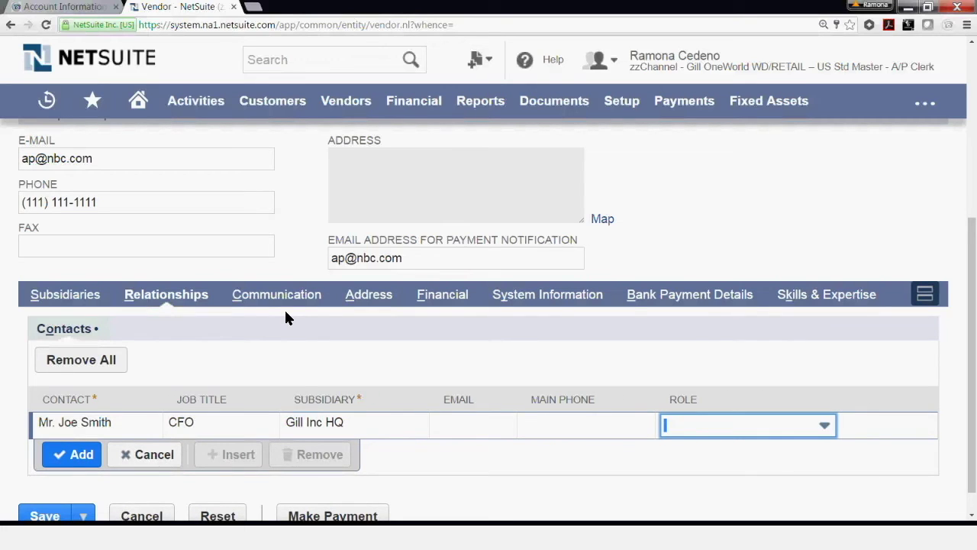
left_click(265, 297)
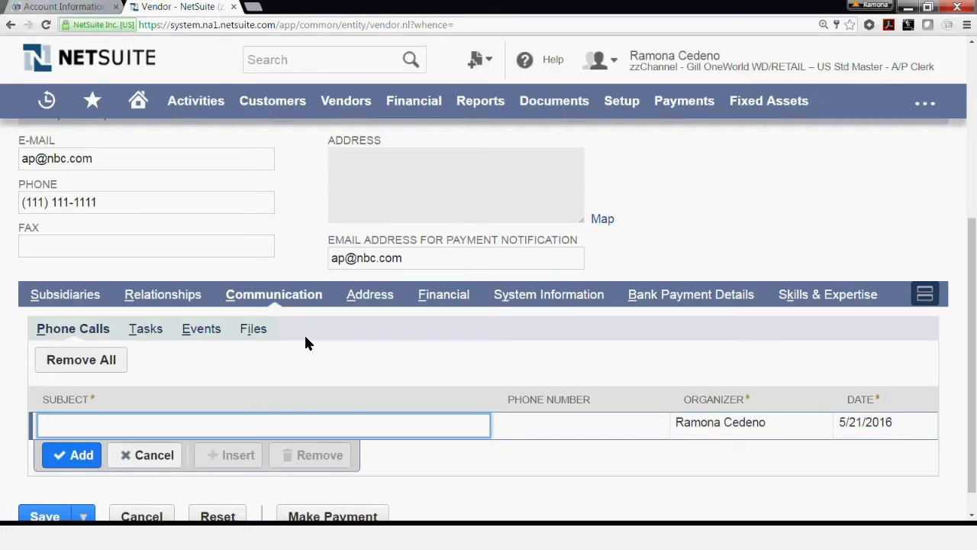
Switch to the Address subtab to show the default shipping and billing address row.
left_click(372, 295)
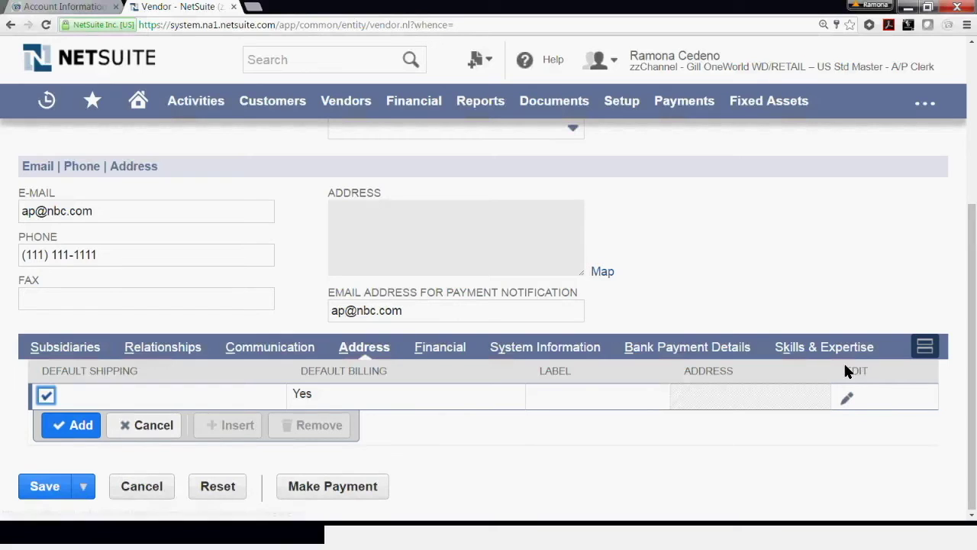
Edit the default address, entering the attention contact's name and addressee NBC Company - Marketing Dept.
left_click(844, 397)
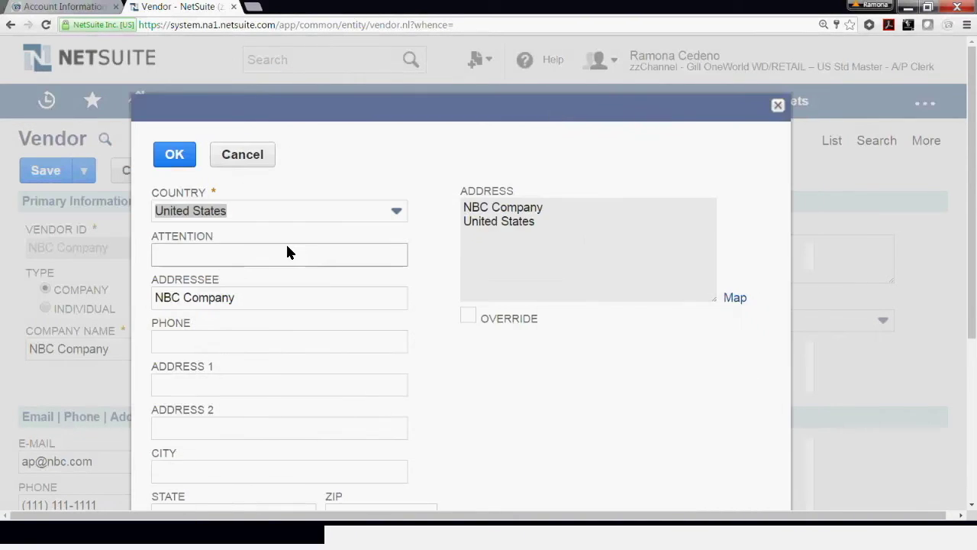
left_click(249, 255)
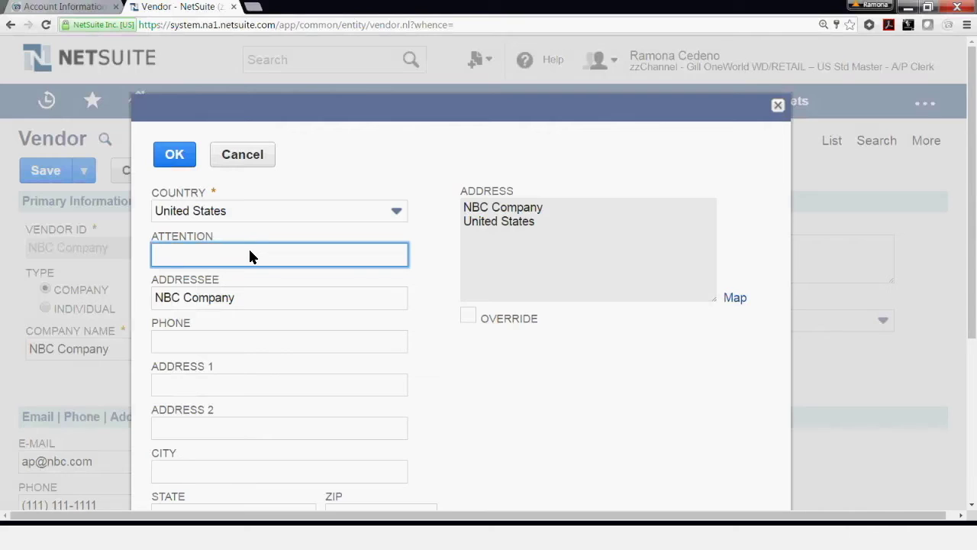
type("Ms. Mary smith")
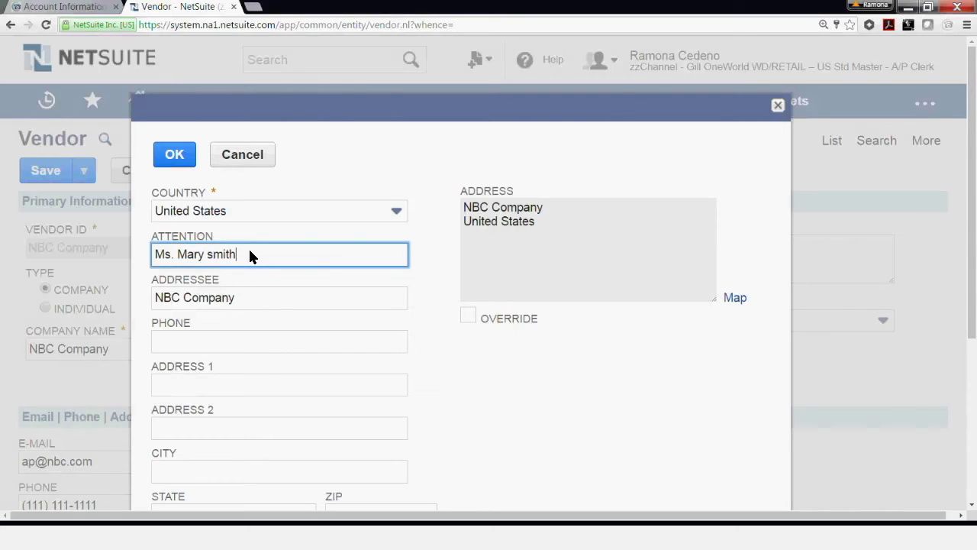
key("BackSpace")
key("BackSpace")
key("BackSpace")
key("BackSpace")
type("Sm")
left_click(260, 297)
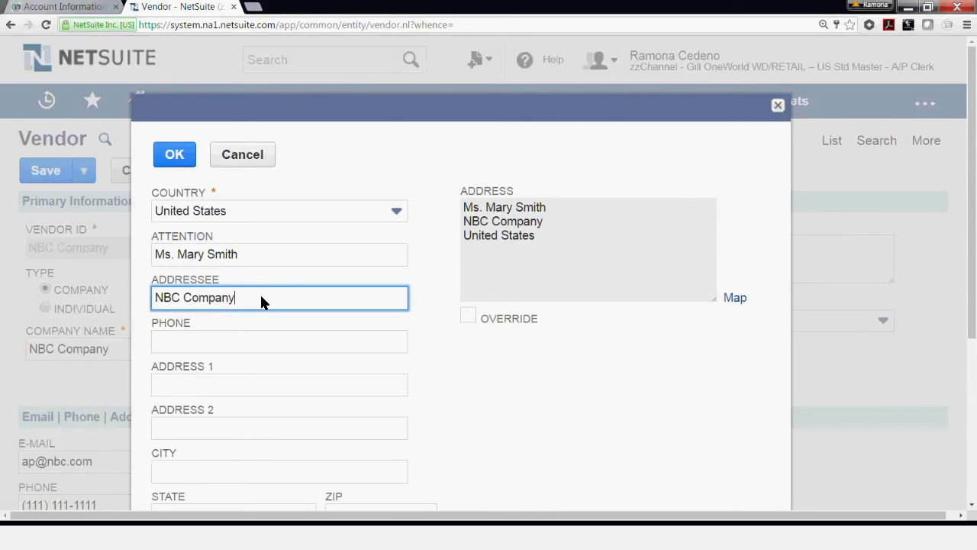
type("- Marketing")
type(" Dept")
key("BackSpace")
type("t")
Fill in the street line, city Boston, state Massachusetts and the ZIP code.
left_click(202, 342)
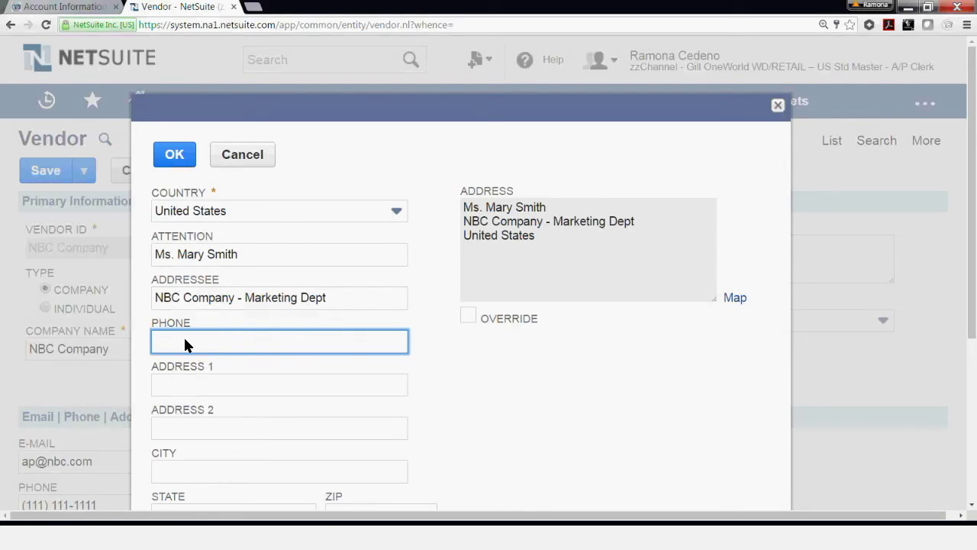
left_click(185, 393)
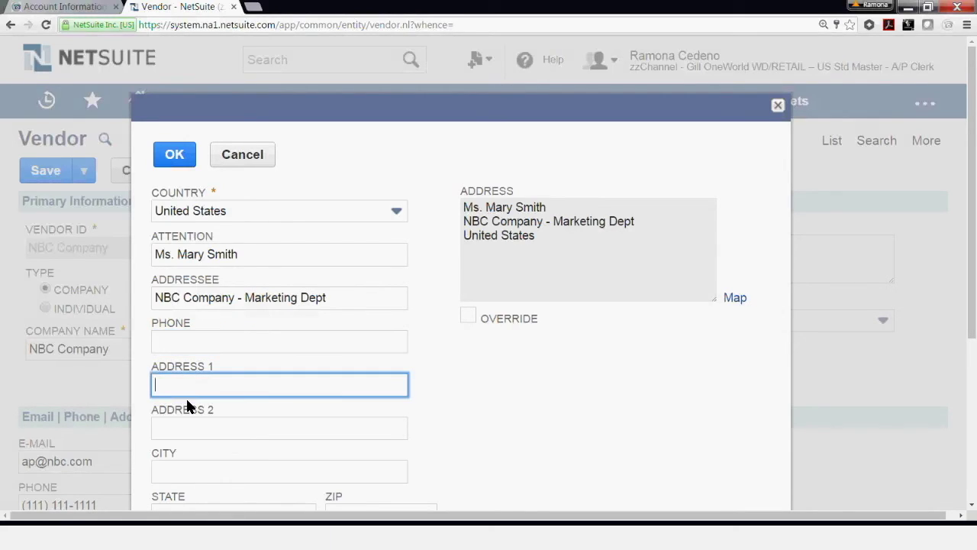
type("123 Main Street")
left_click(211, 471)
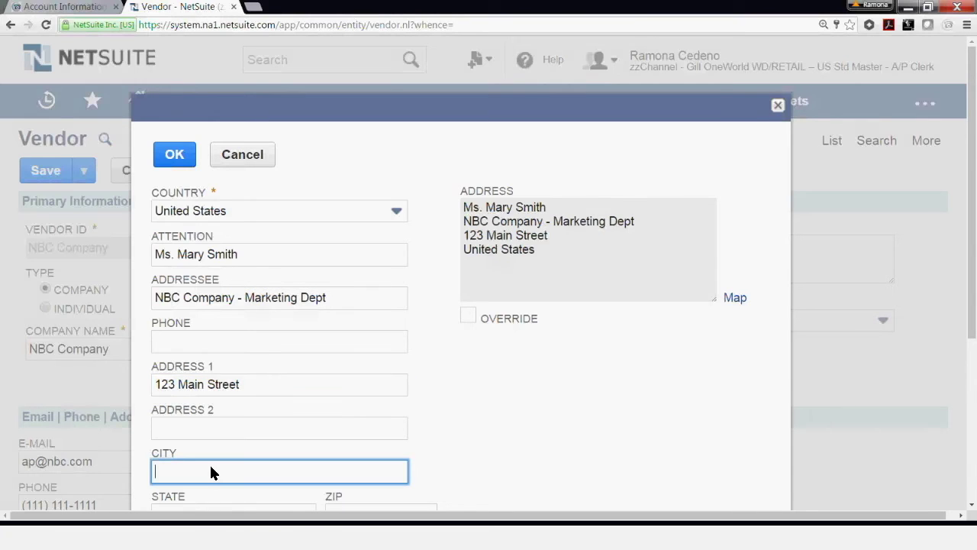
type("Boston")
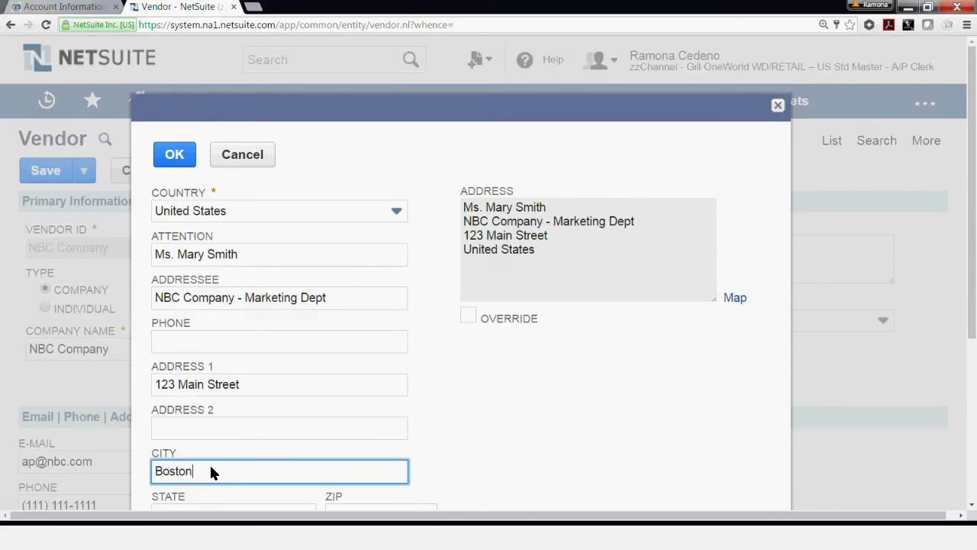
key("Tab")
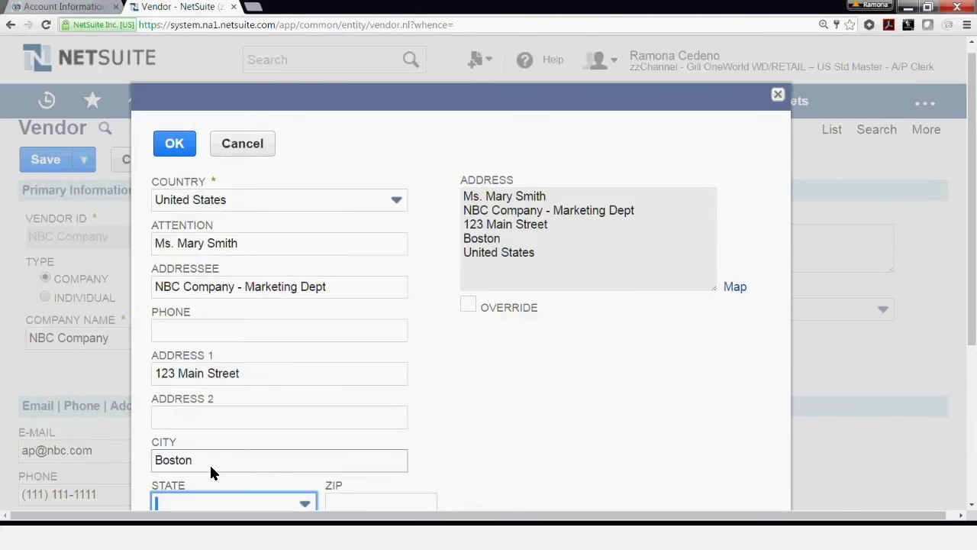
type("Mass")
key("Tab")
type("1111")
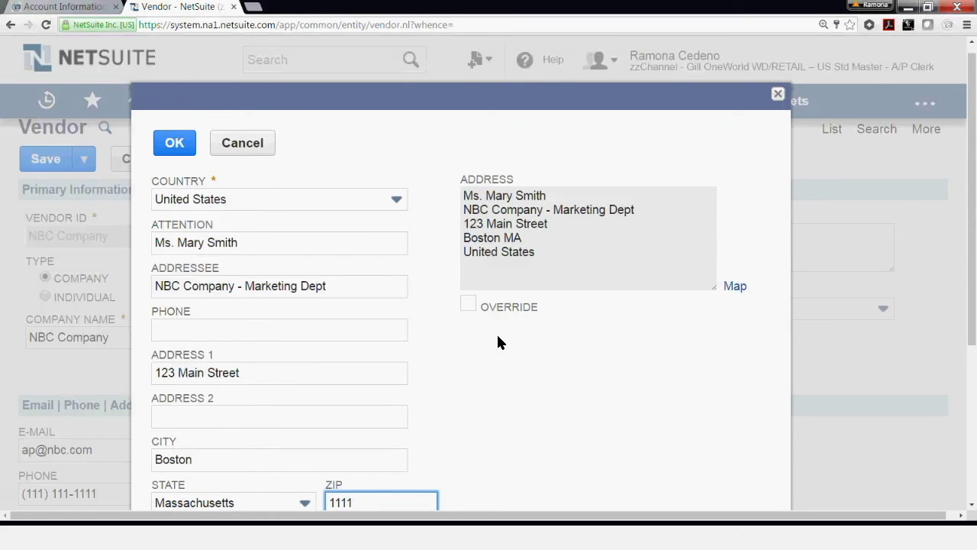
scroll(497, 336, "down", 2)
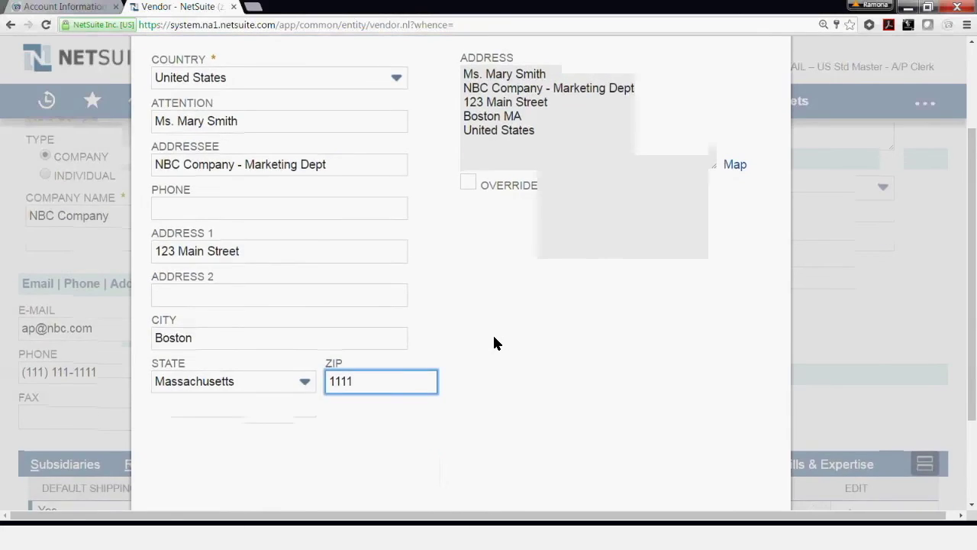
scroll(458, 335, "up", 2)
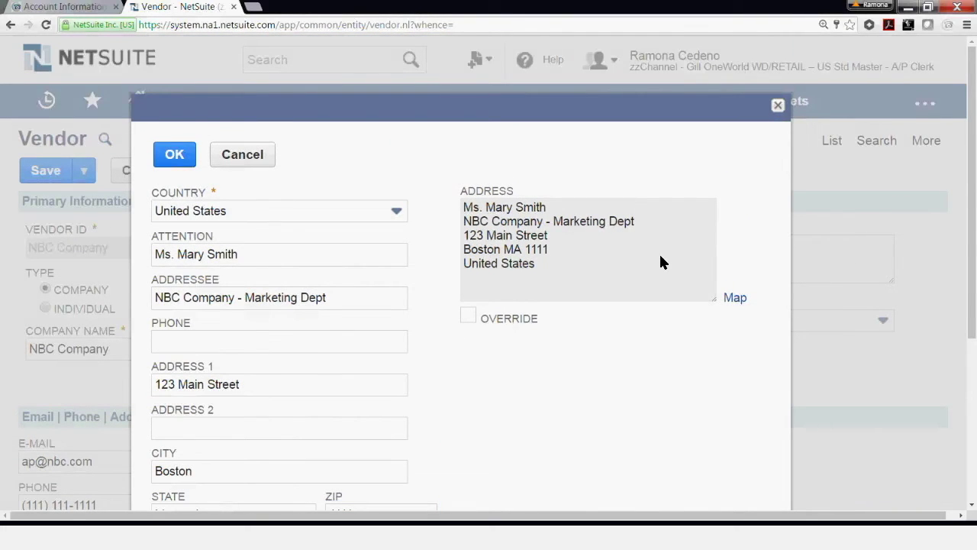
Save the address with OK and check it appears as default shipping and billing.
left_click(174, 154)
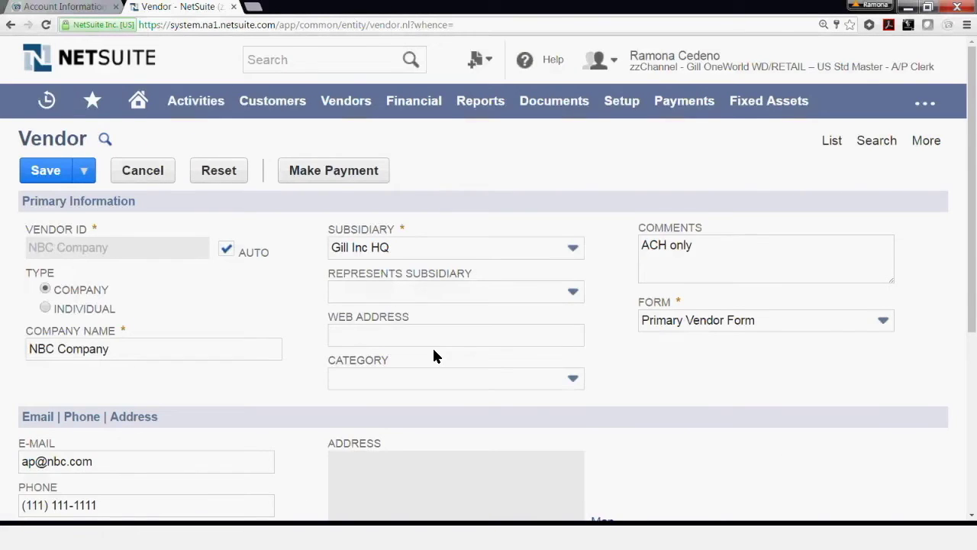
scroll(433, 352, "down", 1)
scroll(432, 345, "down", 3)
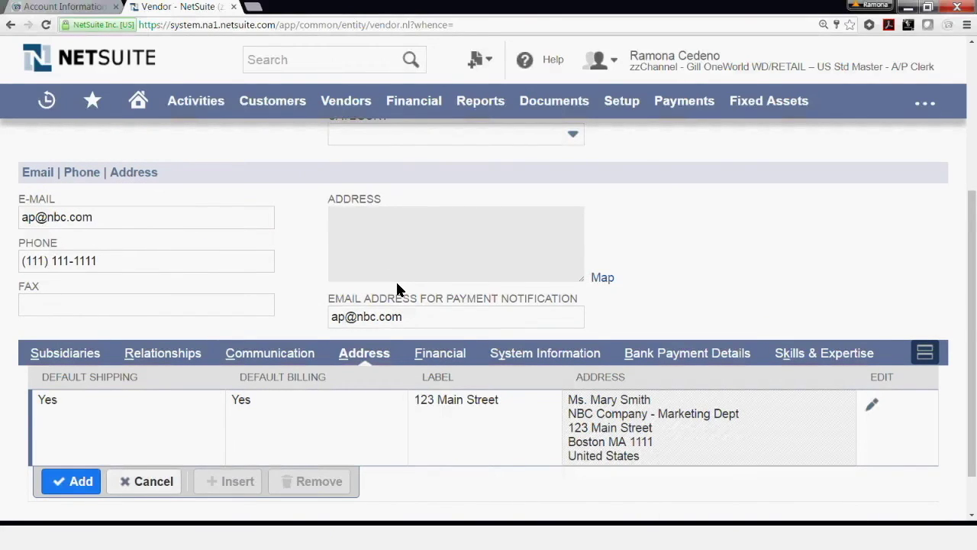
scroll(396, 303, "down", 1)
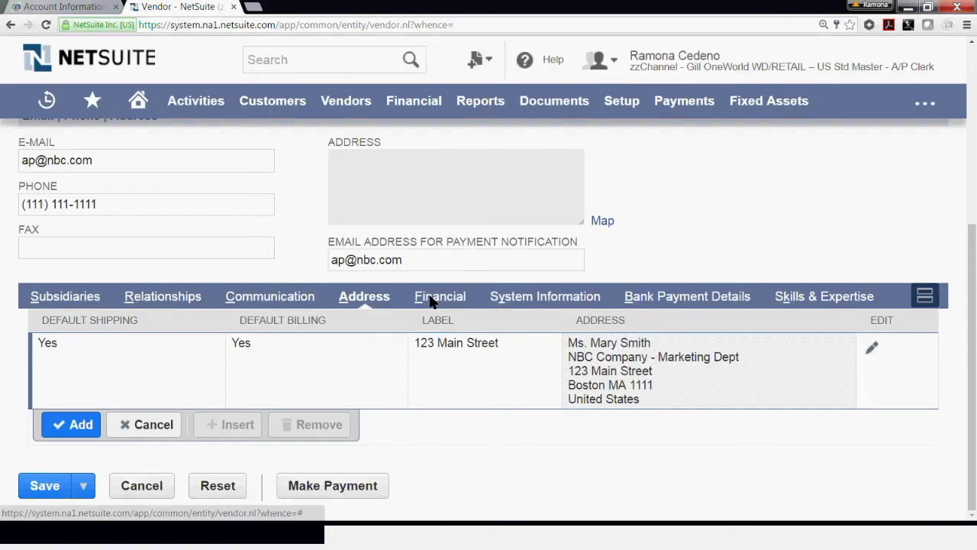
On the Financial subtab, set the default payables account to 2000 Accounts Payable.
left_click(432, 299)
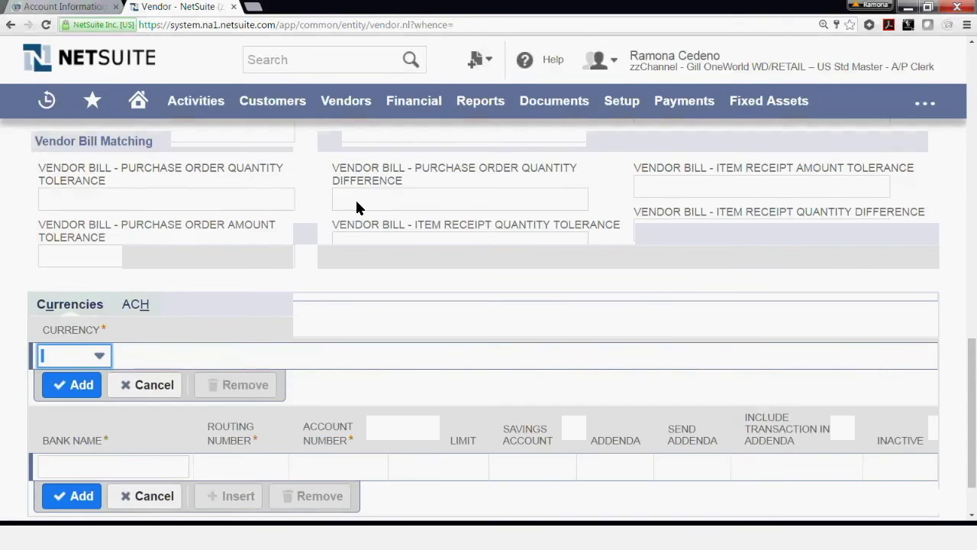
scroll(354, 198, "up", 5)
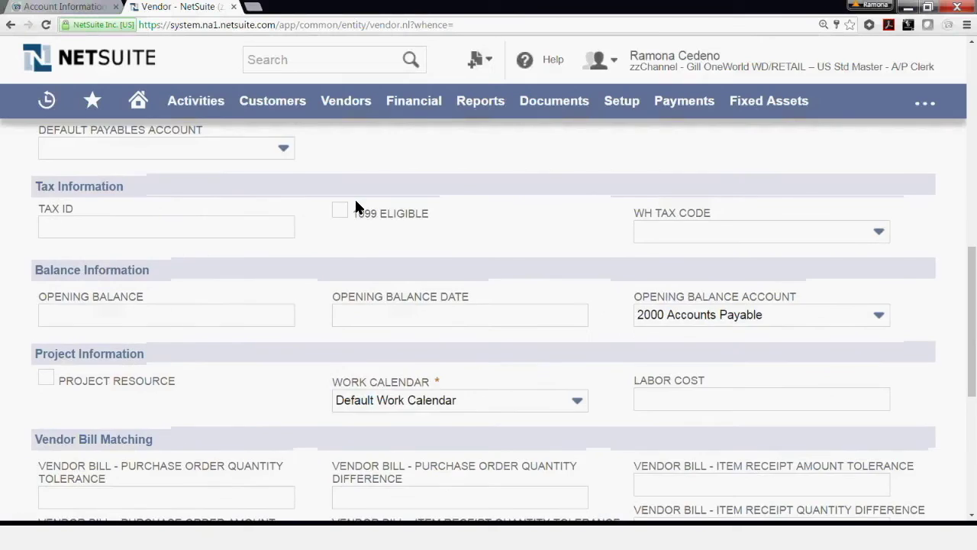
scroll(355, 201, "up", 4)
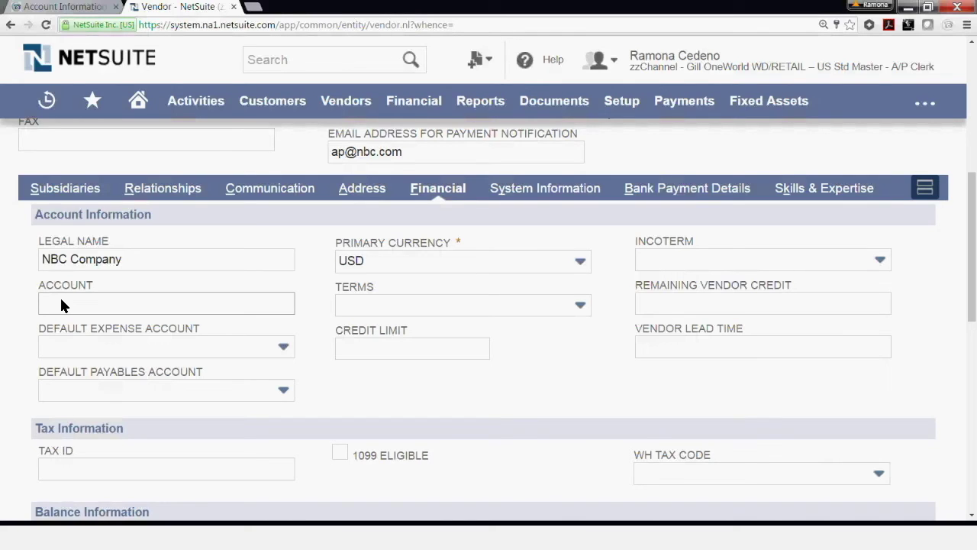
left_click(86, 303)
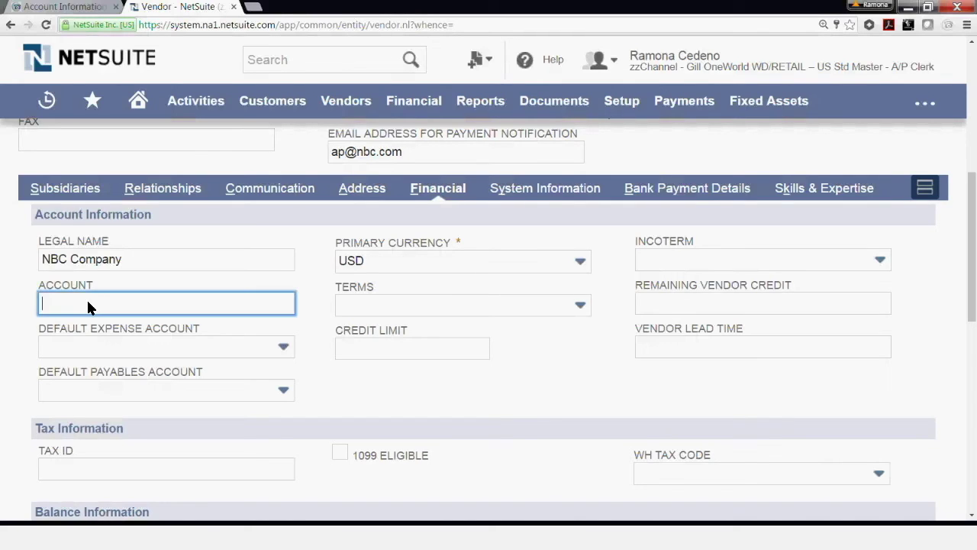
scroll(108, 345, "down", 2)
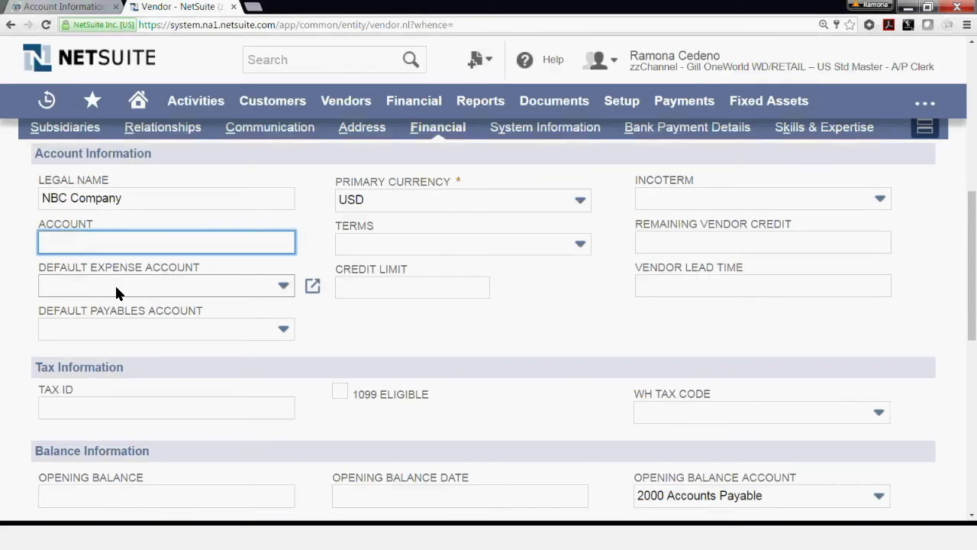
left_click(112, 332)
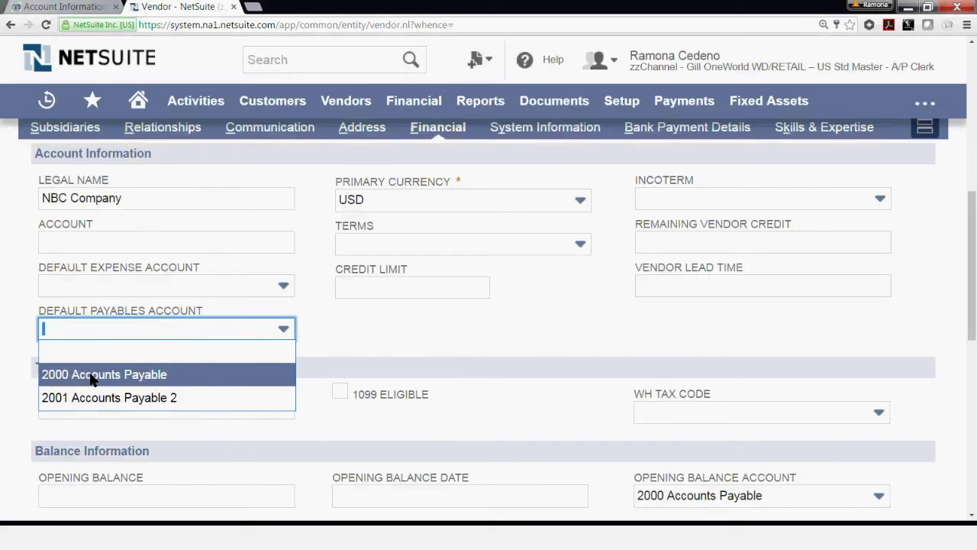
left_click(90, 376)
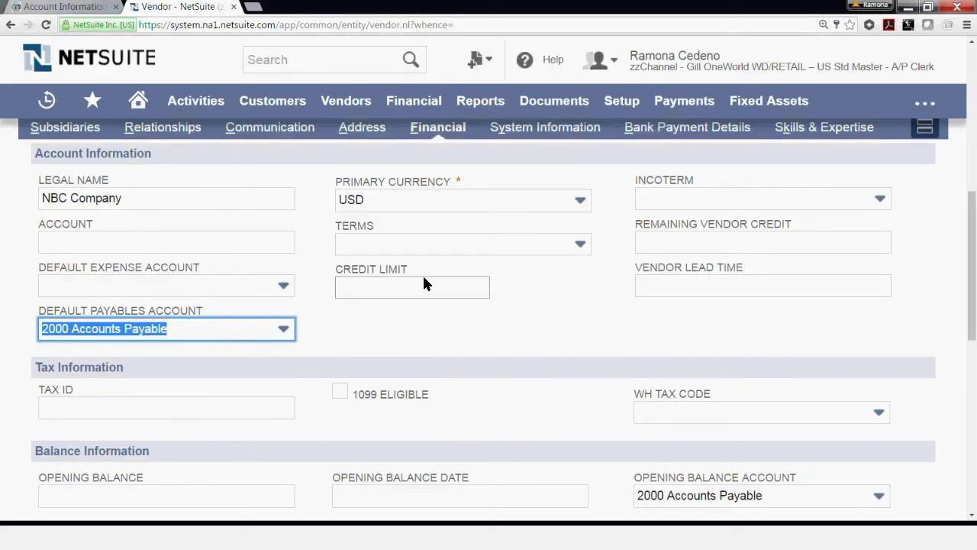
Set the payment terms to Net 15, then move on past Credit Limit.
left_click(363, 247)
left_click(363, 360)
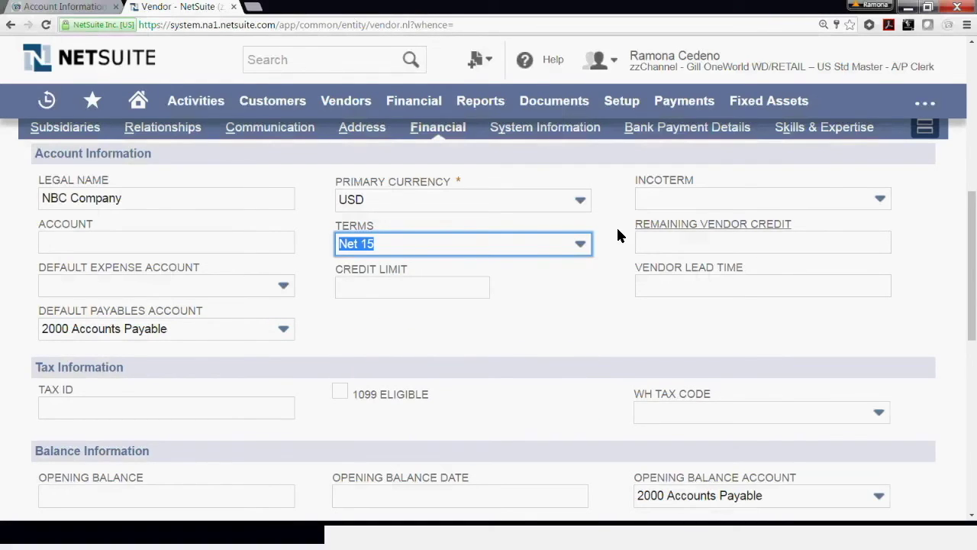
left_click(385, 295)
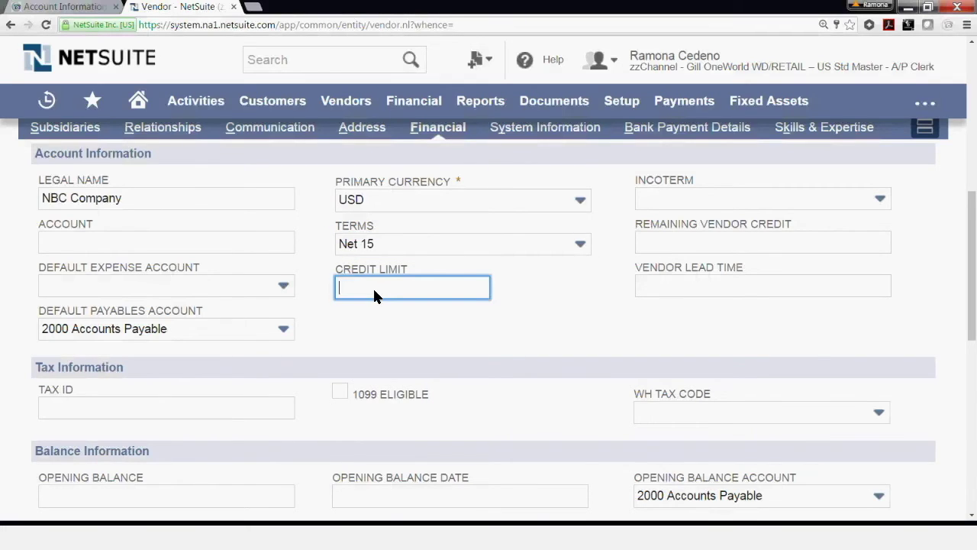
scroll(372, 287, "up", 1)
scroll(372, 287, "down", 1)
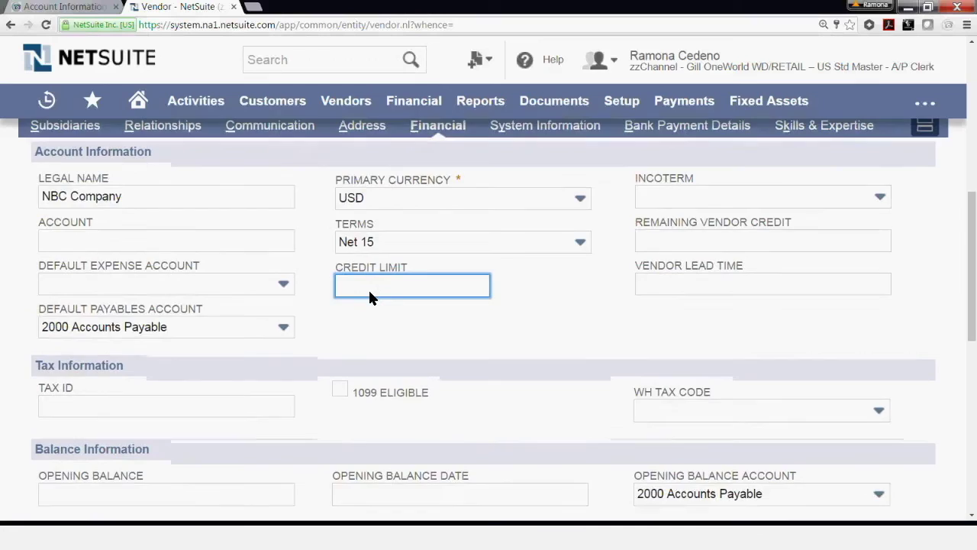
scroll(368, 287, "down", 3)
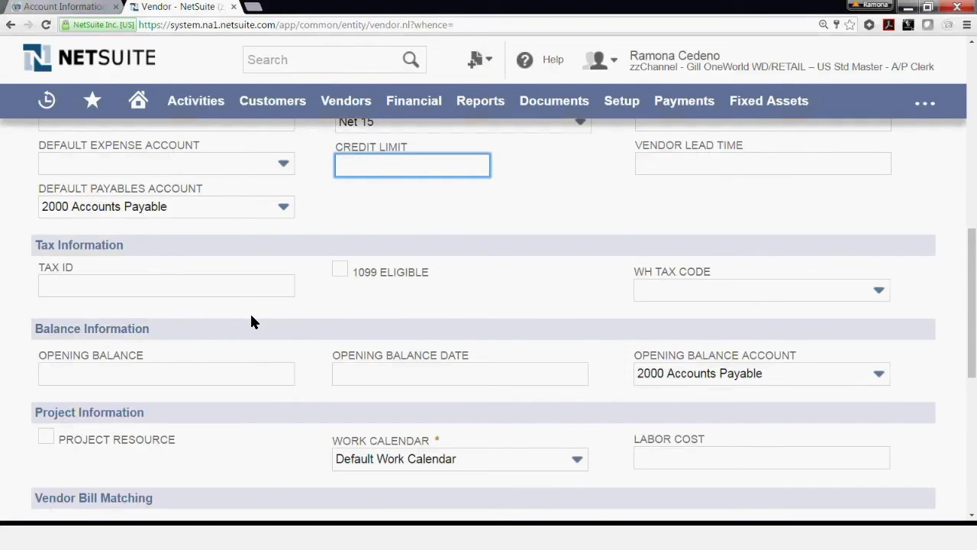
left_click(174, 292)
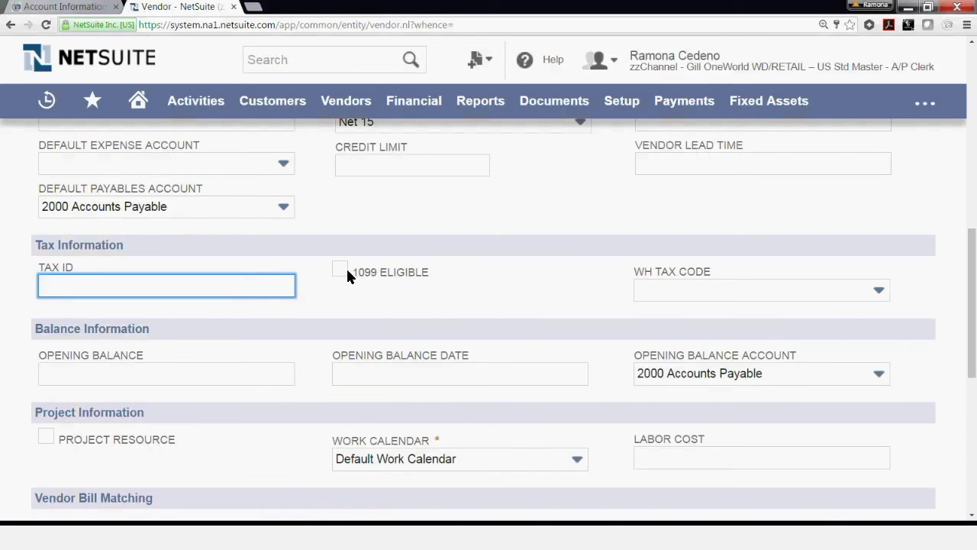
key("Tab")
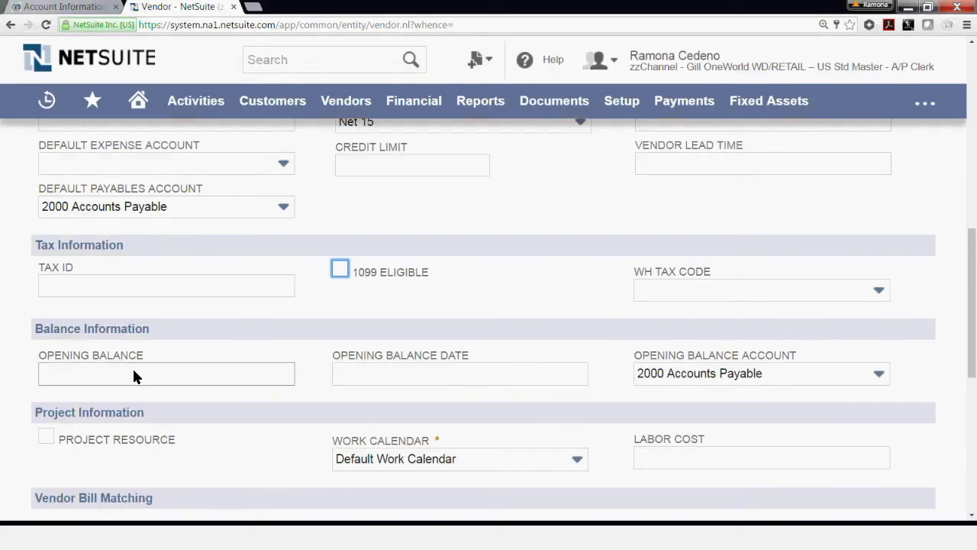
scroll(132, 374, "down", 1)
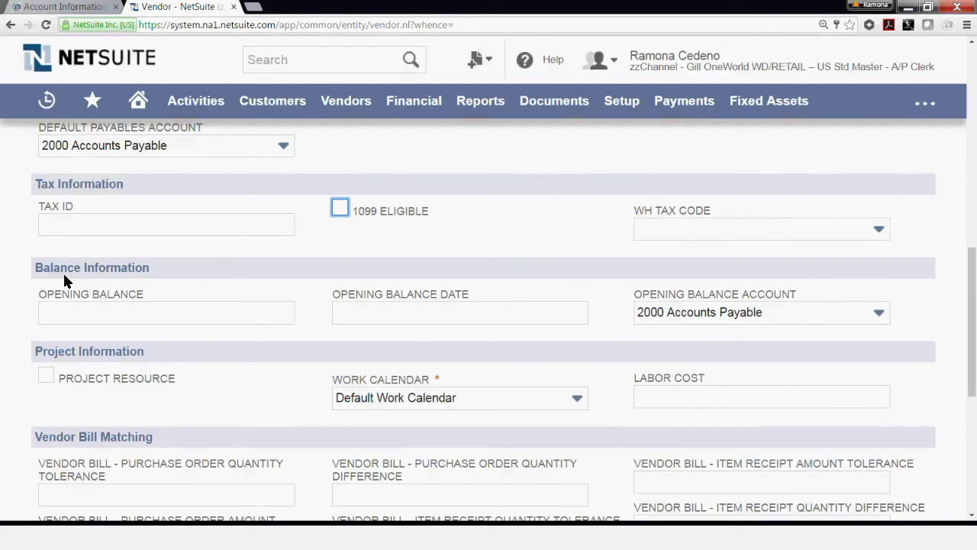
left_click(85, 312)
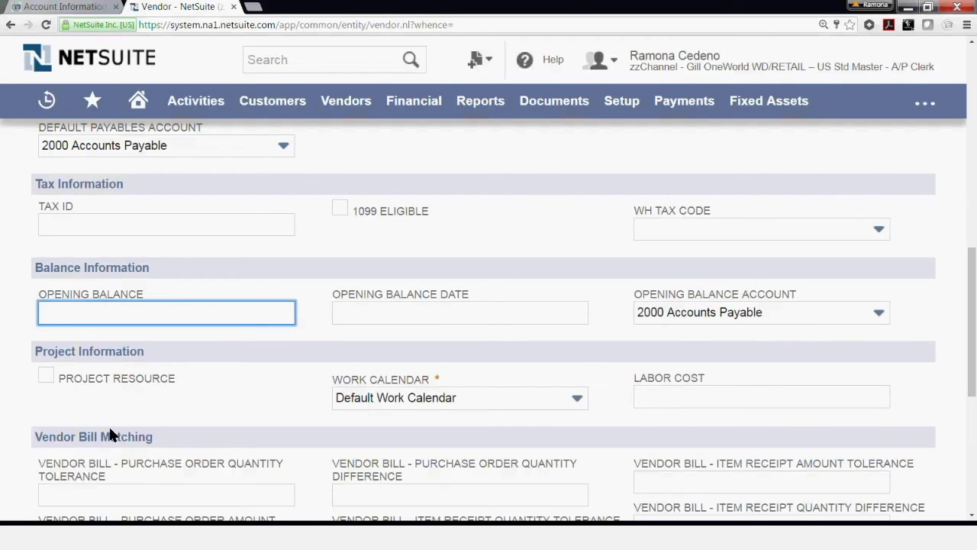
scroll(243, 416, "down", 2)
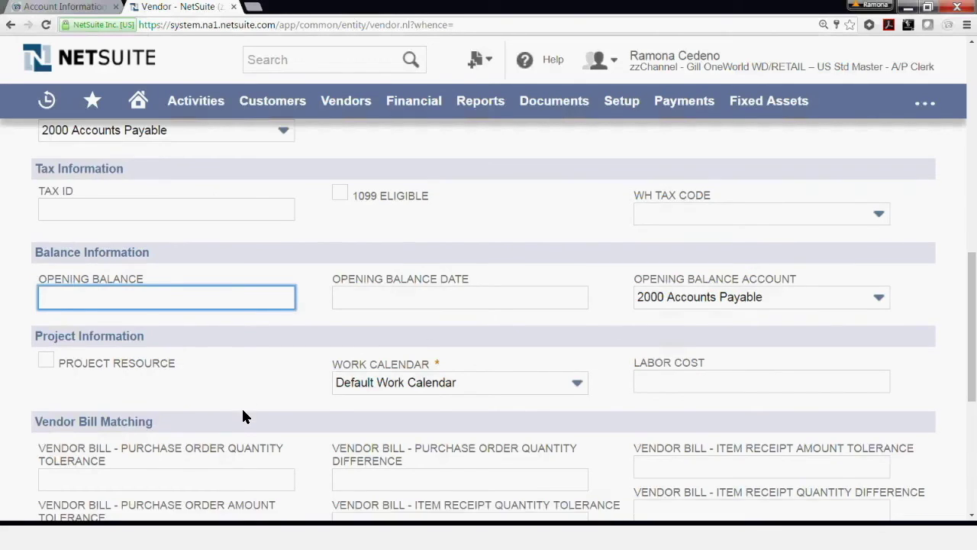
scroll(243, 416, "down", 2)
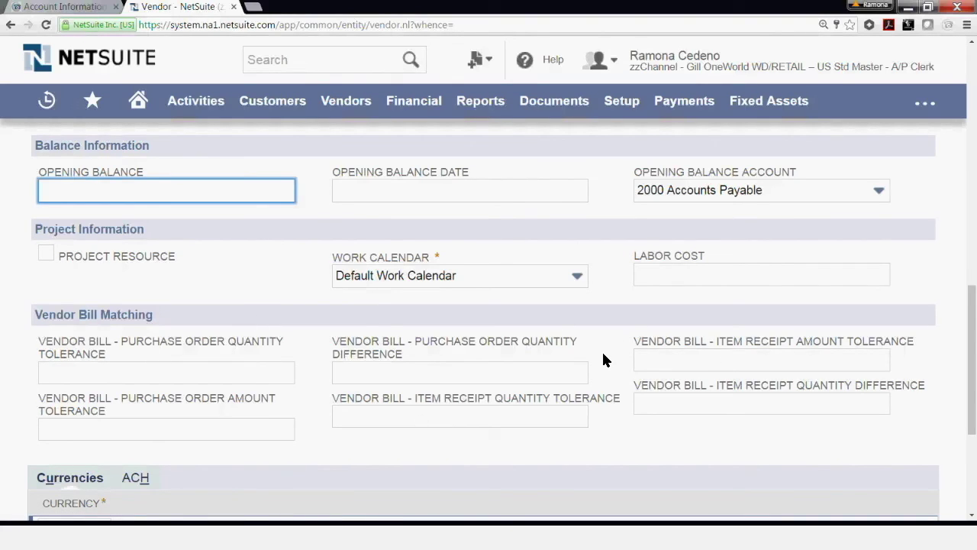
scroll(602, 361, "down", 2)
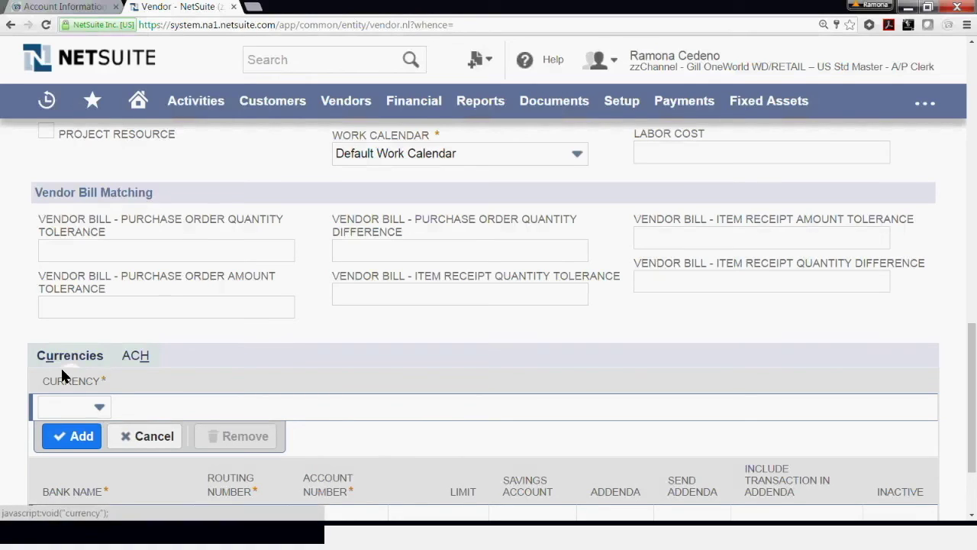
Choose EUR as the vendor currency and review the ACH bank details subtab.
left_click(79, 406)
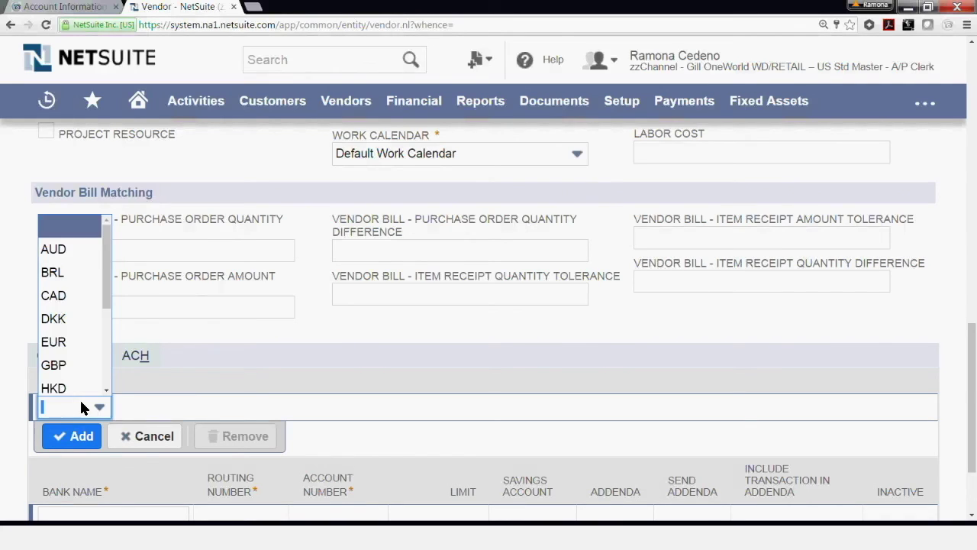
left_click(65, 341)
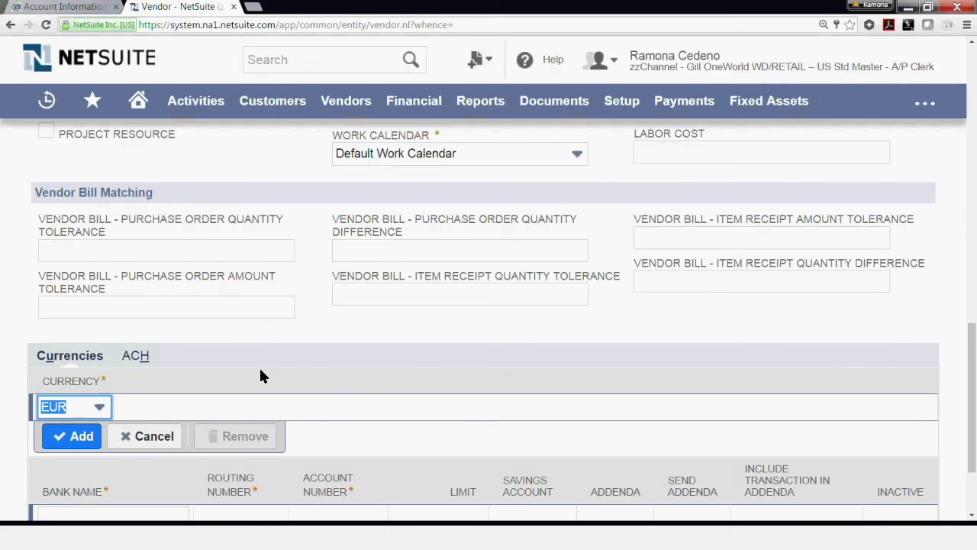
scroll(421, 283, "down", 1)
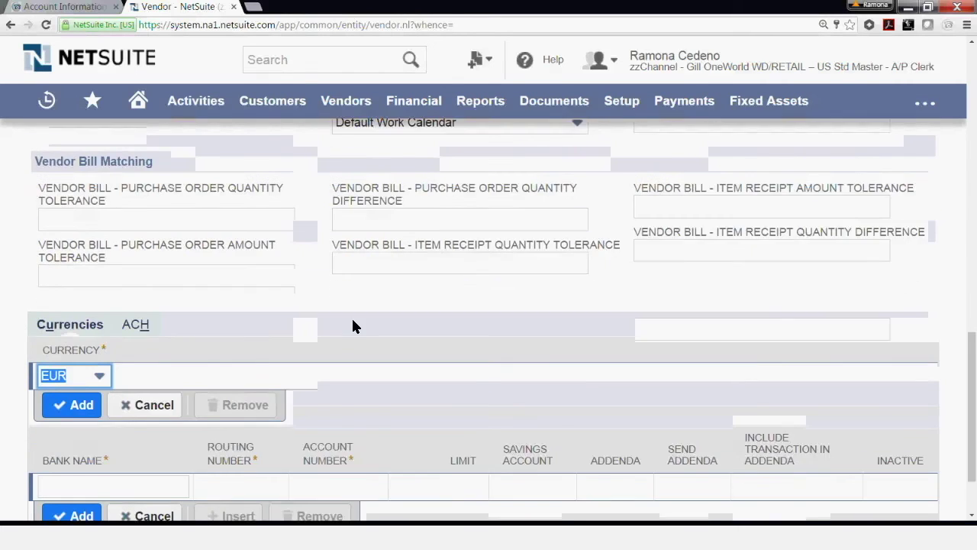
scroll(351, 326, "down", 1)
left_click(137, 295)
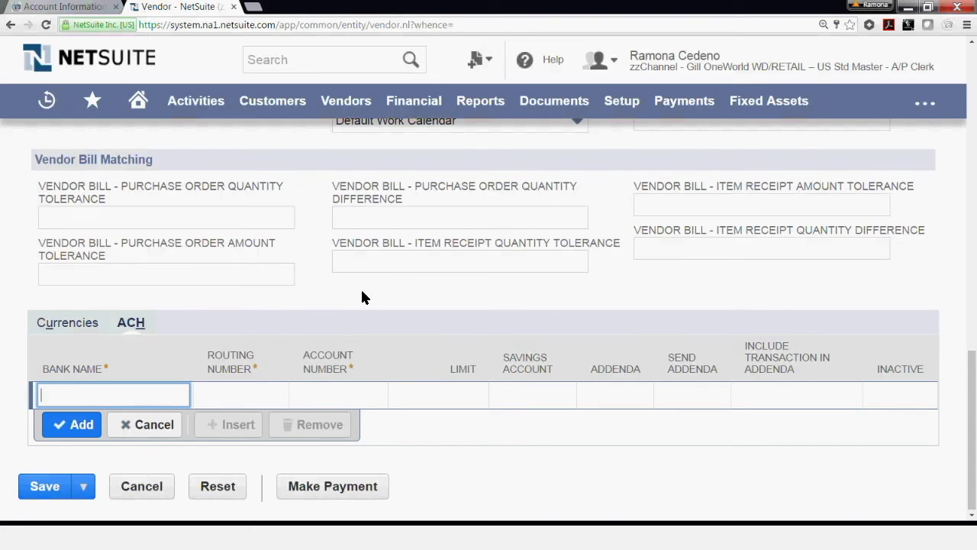
scroll(389, 337, "up", 4)
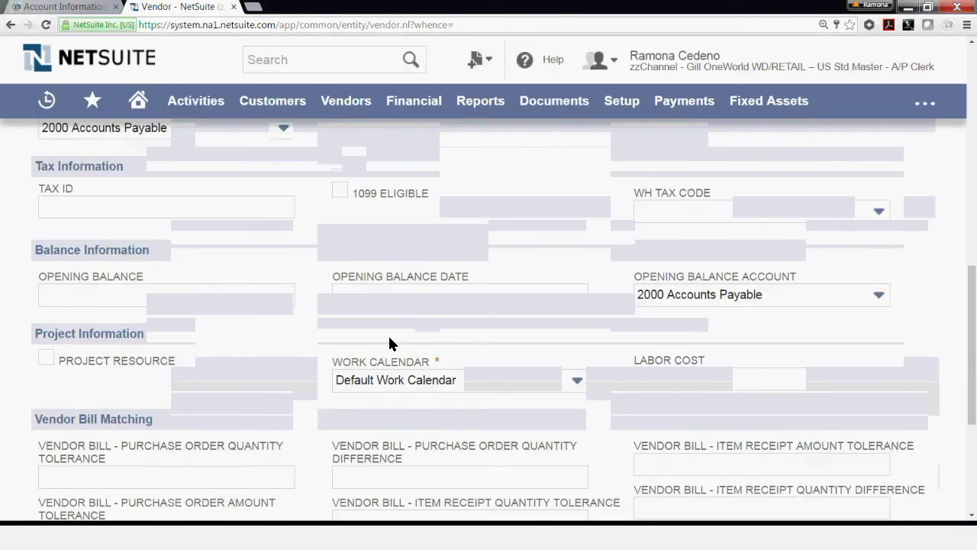
scroll(389, 340, "up", 4)
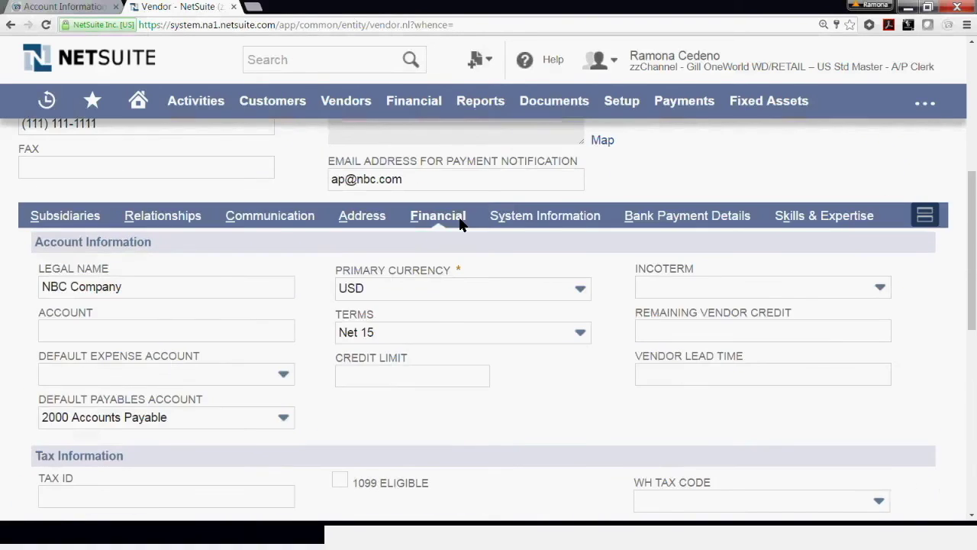
Review the System Information, Bank Payment Details and Skills & Expertise subtabs without editing.
left_click(525, 217)
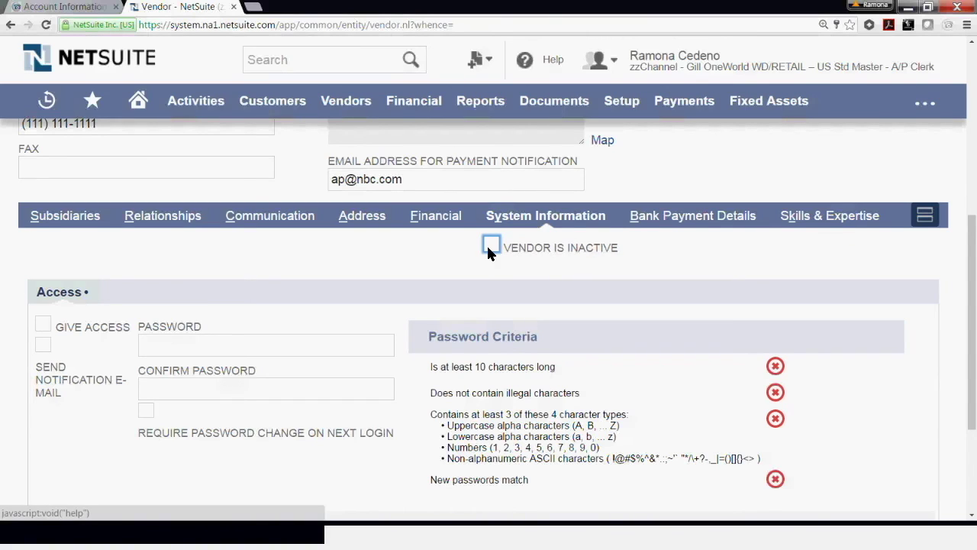
left_click(653, 217)
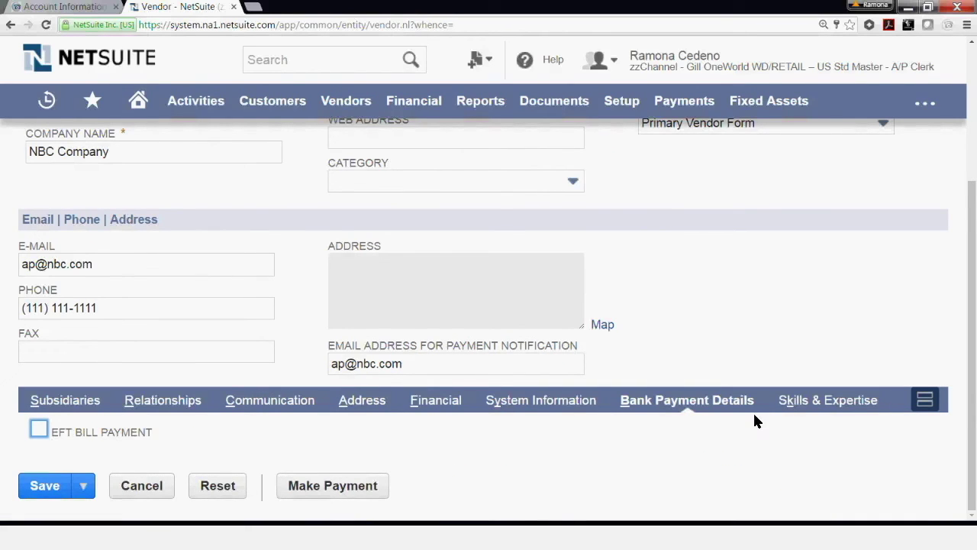
left_click(819, 402)
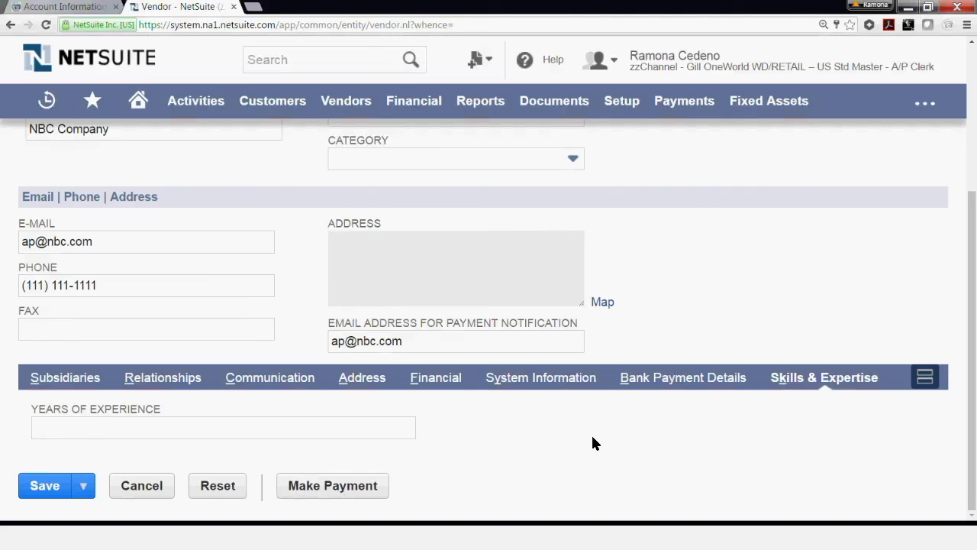
Return to the top of the vendor form and start saving the record.
scroll(592, 441, "up", 1)
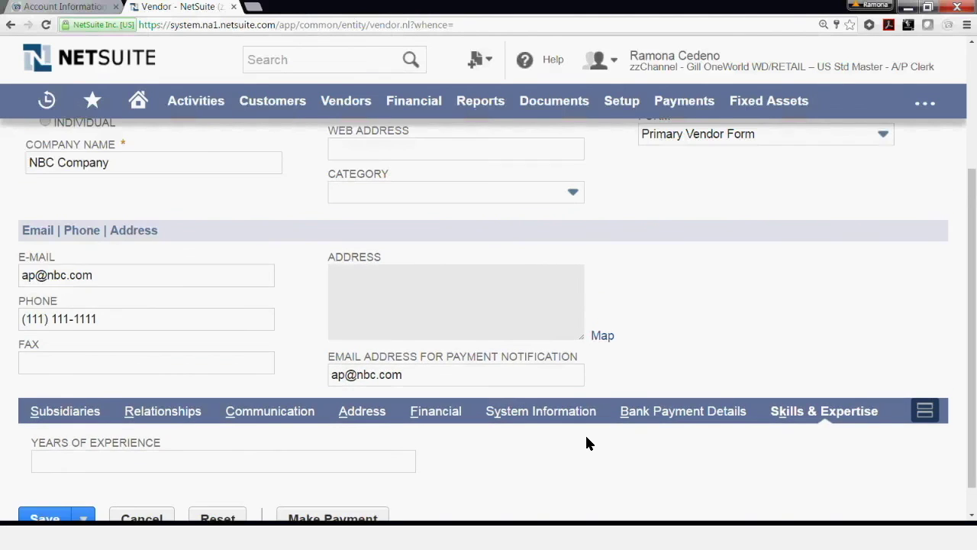
scroll(584, 440, "up", 2)
scroll(587, 443, "up", 1)
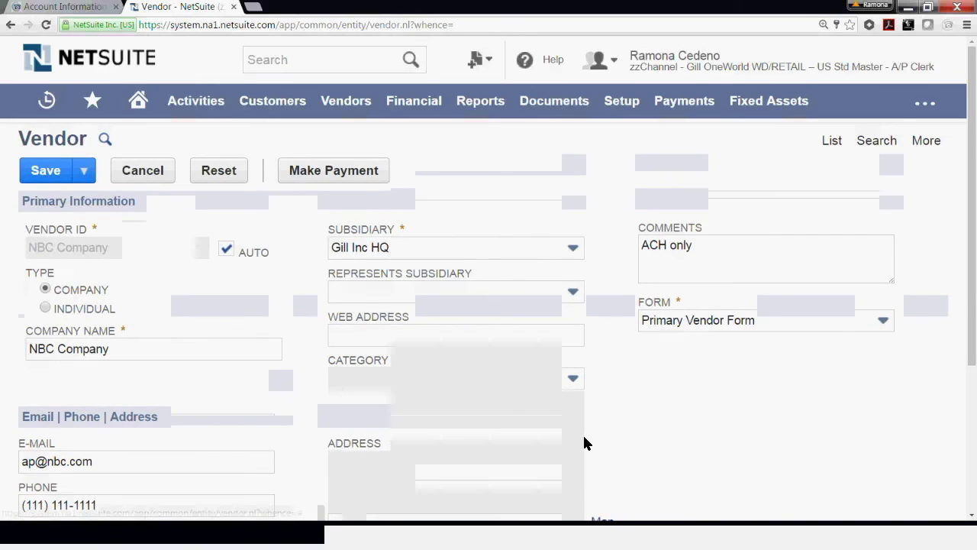
scroll(209, 408, "down", 1)
scroll(211, 410, "down", 1)
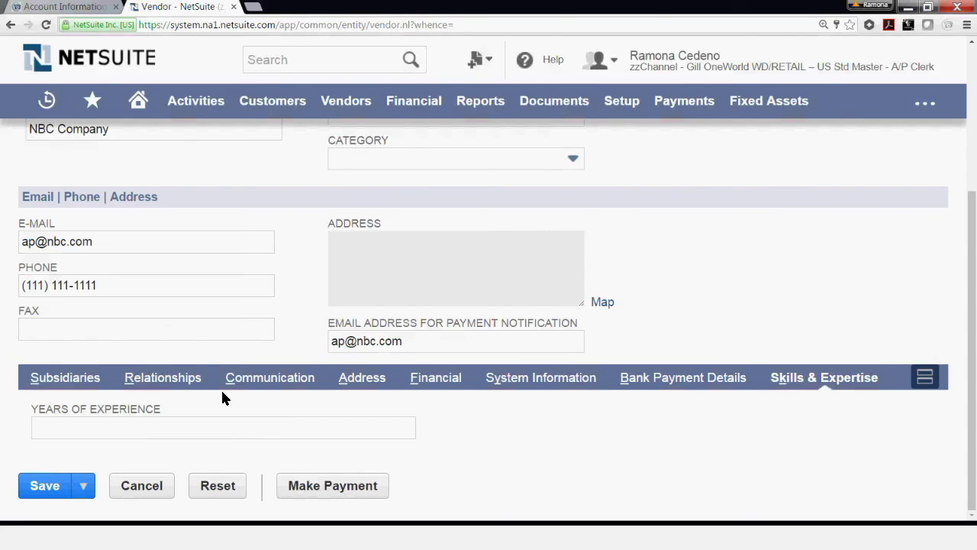
scroll(224, 391, "up", 1)
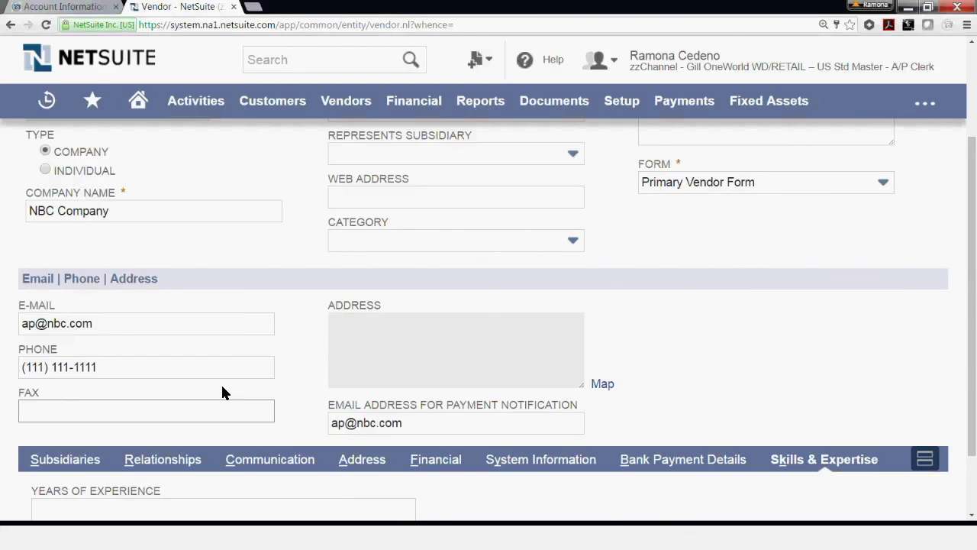
scroll(222, 392, "up", 2)
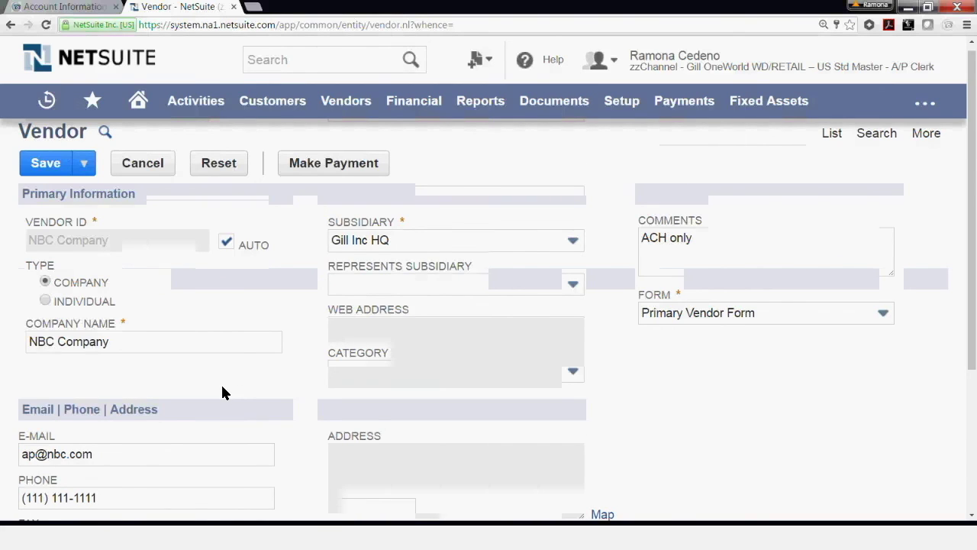
left_click(52, 171)
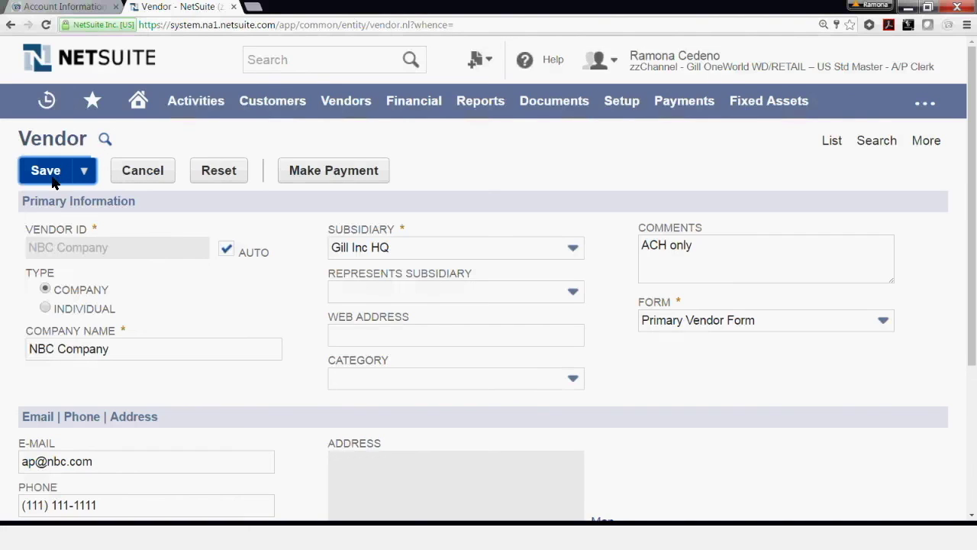
Save the NBC Company vendor record until 'Vendor successfully Saved' appears.
left_click(46, 171)
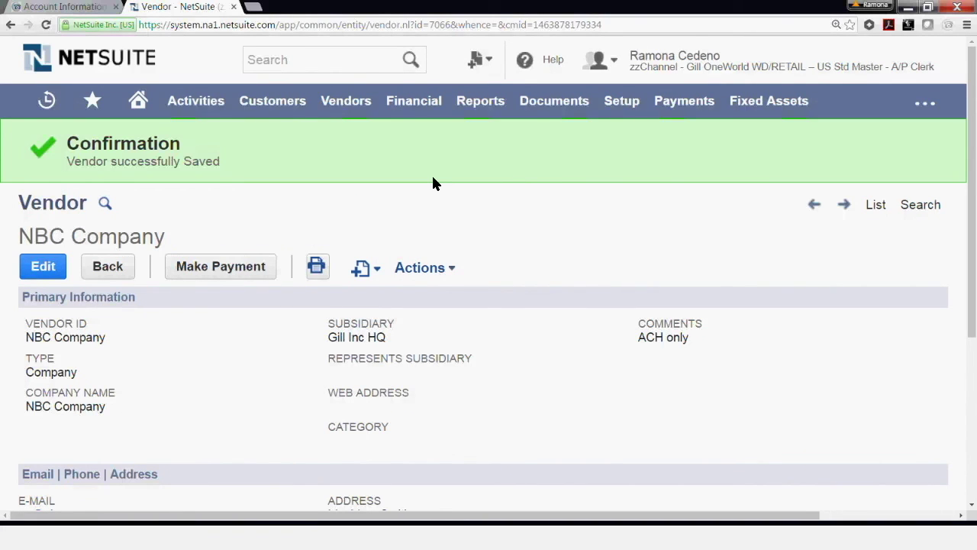
Check the saved record's contact and Boston address, then bring up the Actions dropdown.
scroll(433, 183, "down", 1)
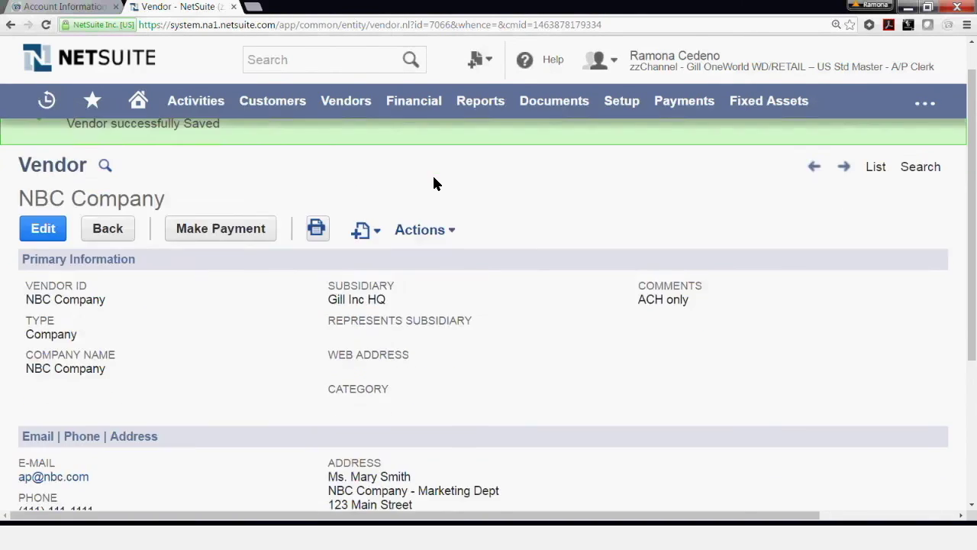
scroll(433, 184, "down", 2)
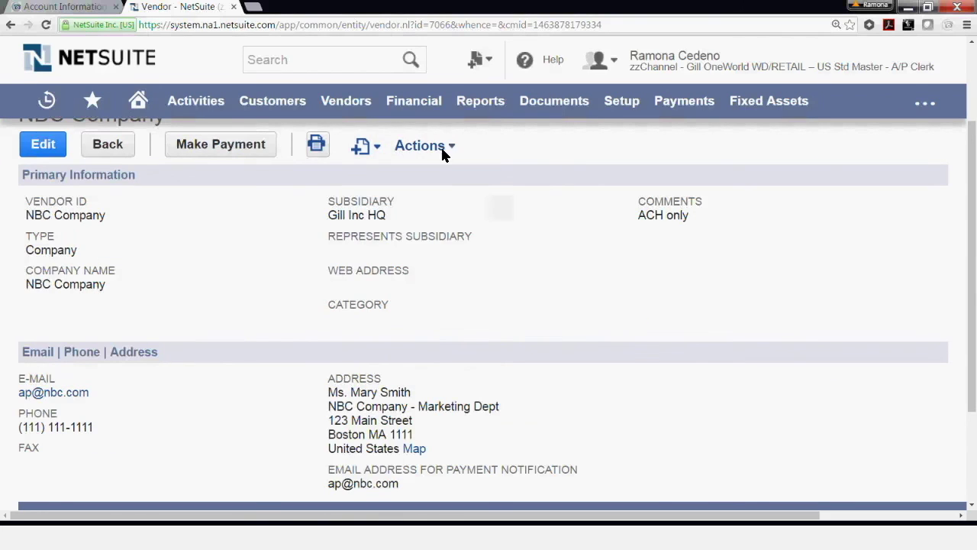
mouse_move(391, 151)
mouse_move(424, 148)
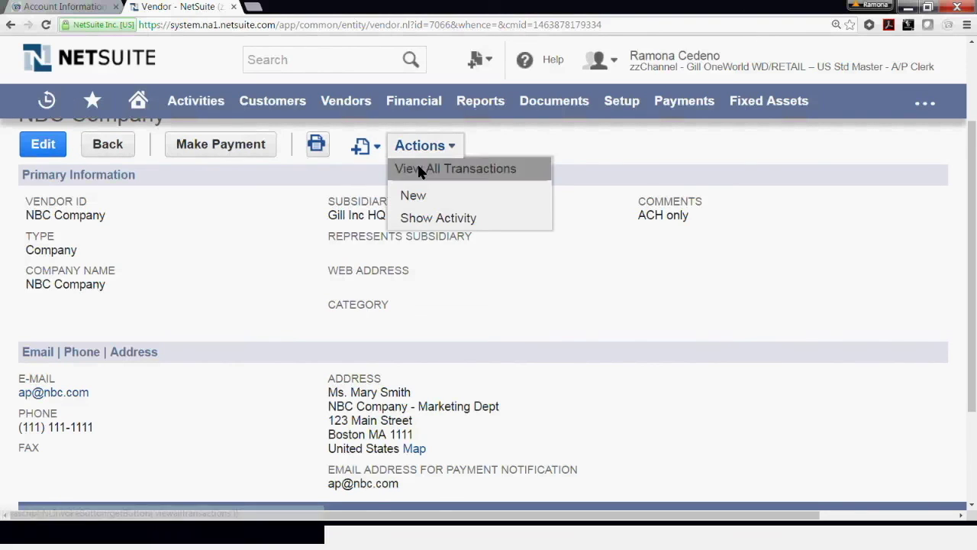